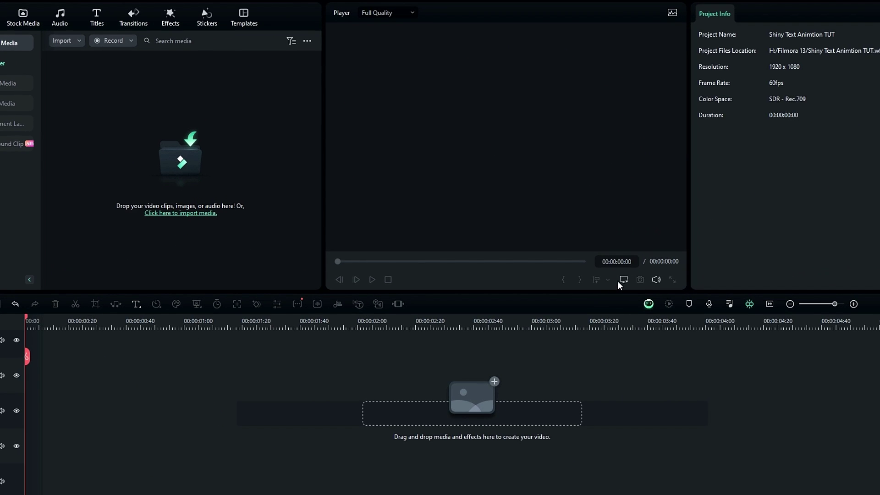
# Step: Open the project's aspect ratio settings
pyautogui.click(622, 280)
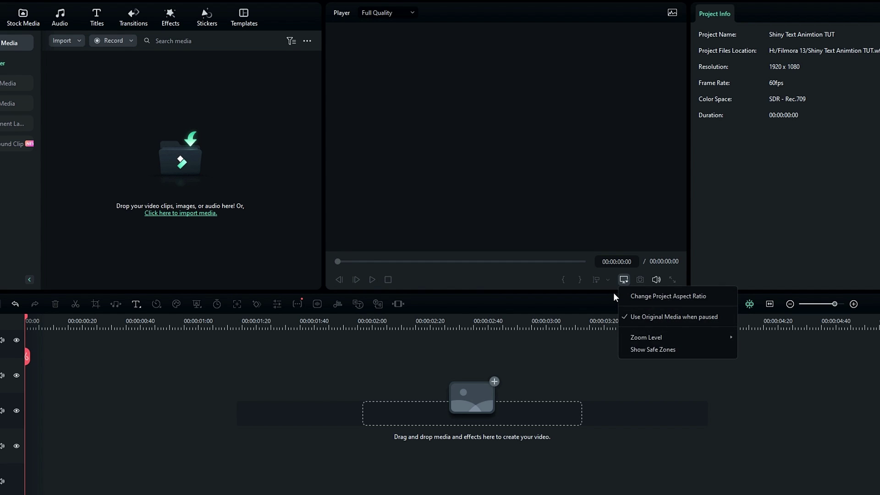
pyautogui.click(642, 297)
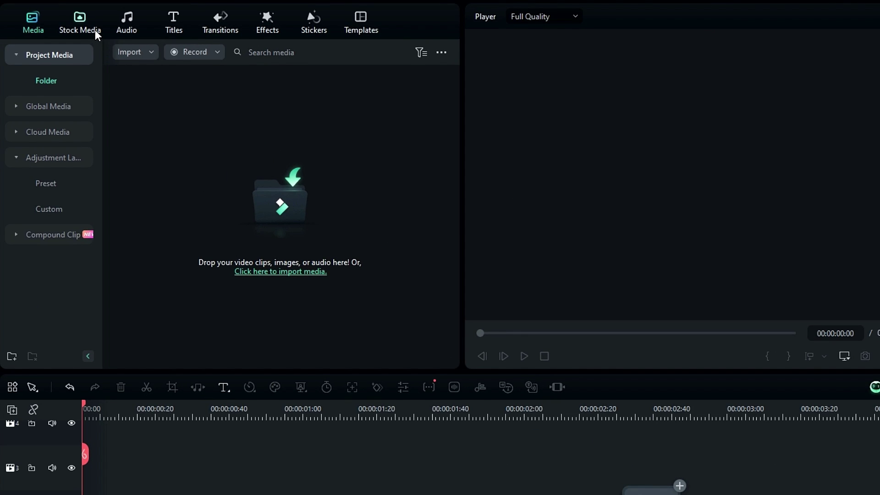
# Step: Add the White solid color from the stock media library to the start of the first video track
pyautogui.click(95, 30)
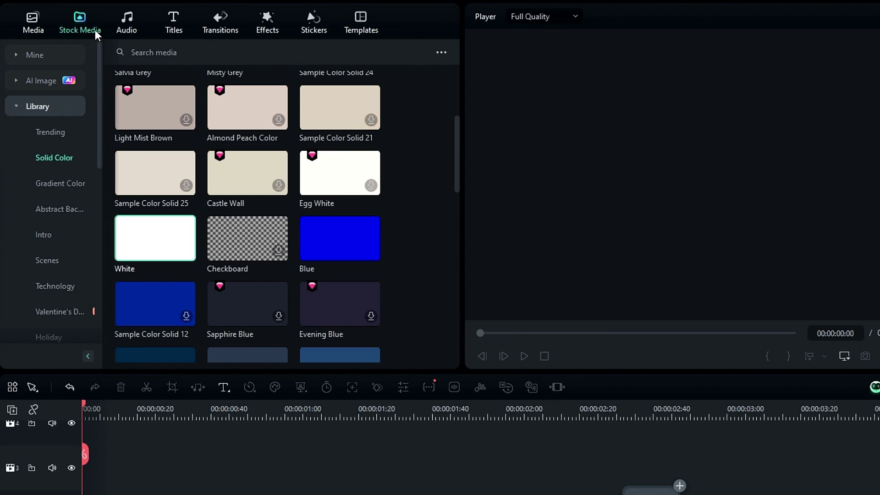
pyautogui.scroll(-5, 259, 123)
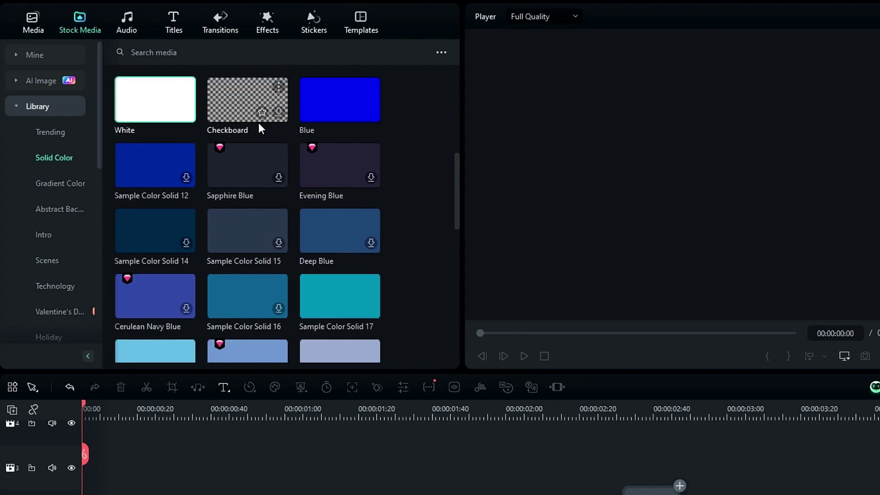
pyautogui.scroll(-2, 259, 123)
pyautogui.scroll(6, 259, 123)
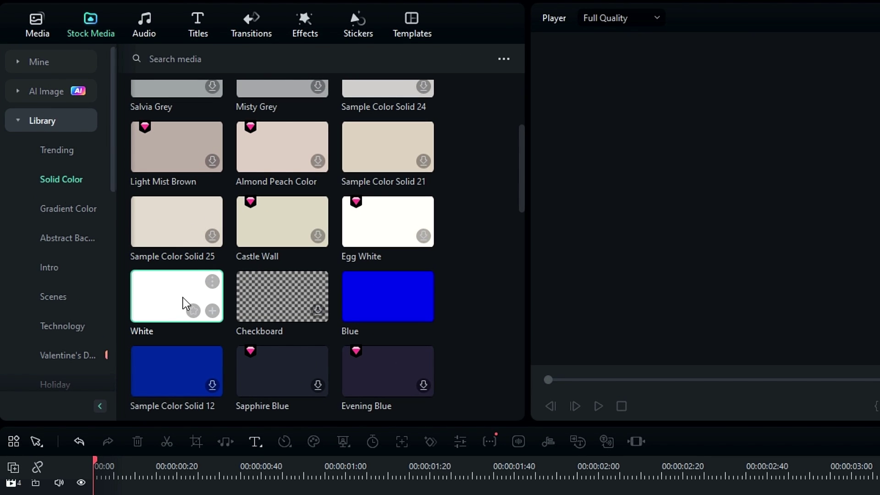
pyautogui.moveTo(173, 295); pyautogui.dragTo(83, 494)
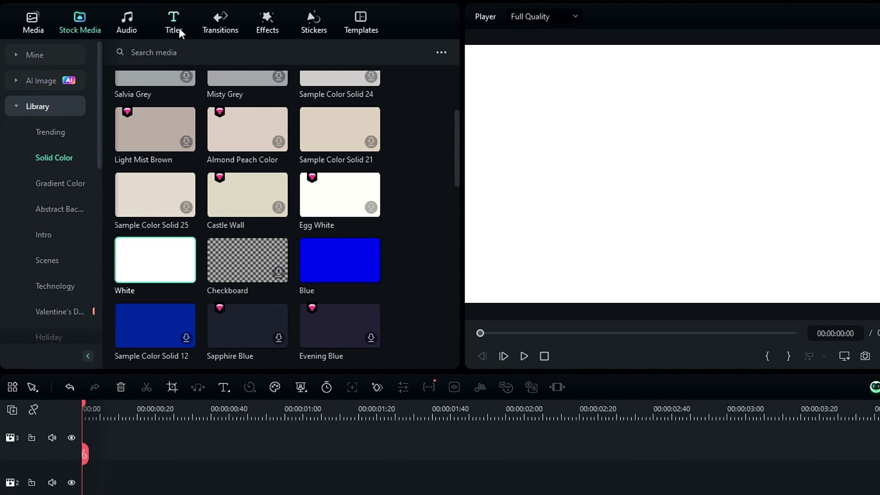
# Step: Place the Default Title at the start of the track above the white background clip
pyautogui.click(179, 28)
pyautogui.moveTo(329, 128); pyautogui.dragTo(216, 423)
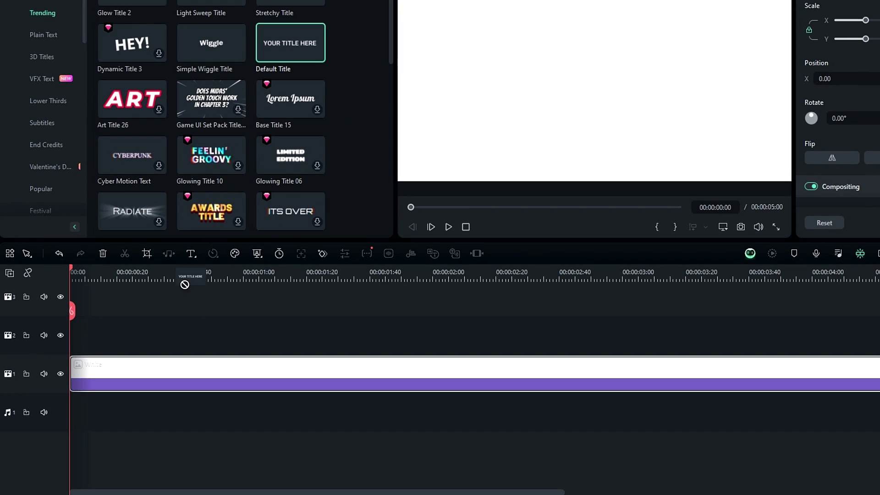
pyautogui.moveTo(185, 284); pyautogui.dragTo(66, 344)
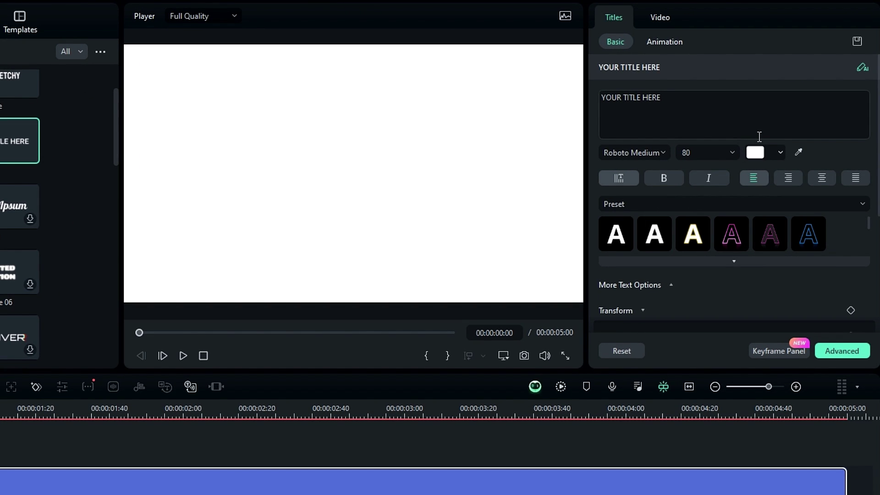
# Step: Color the title text black and replace its wording with MOTION
pyautogui.click(828, 118)
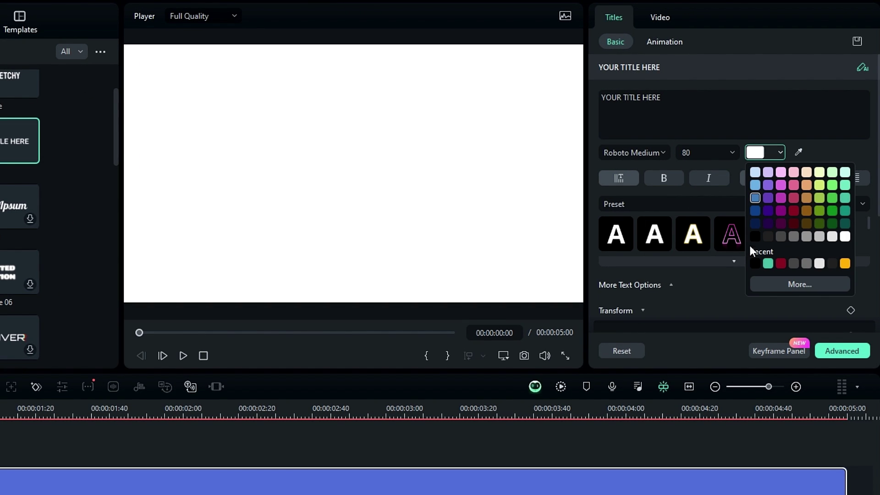
pyautogui.click(752, 264)
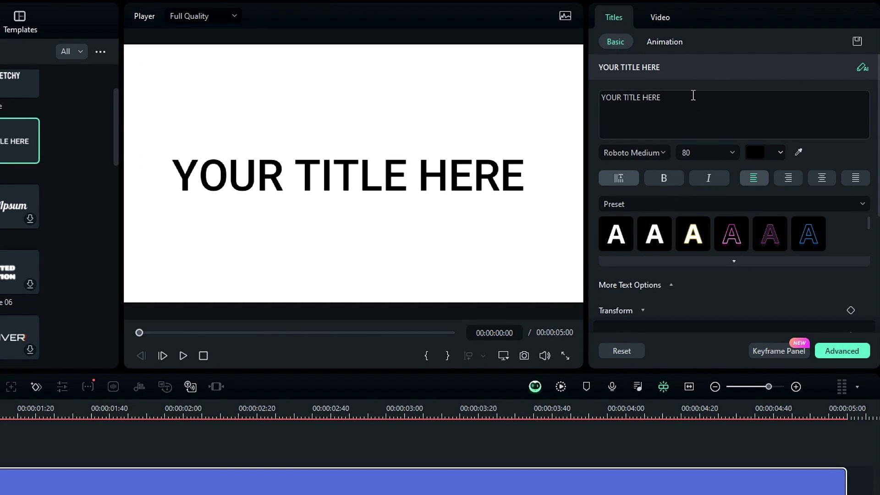
pyautogui.moveTo(693, 95); pyautogui.dragTo(570, 98)
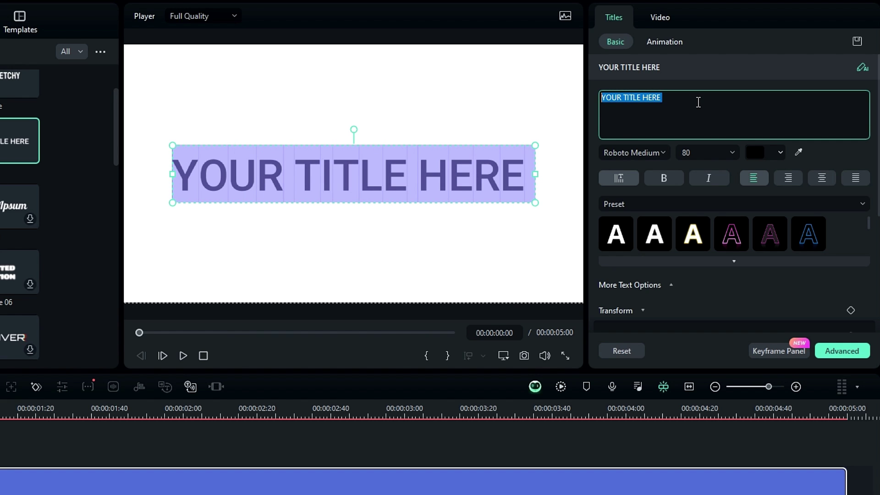
pyautogui.write('MOTION')
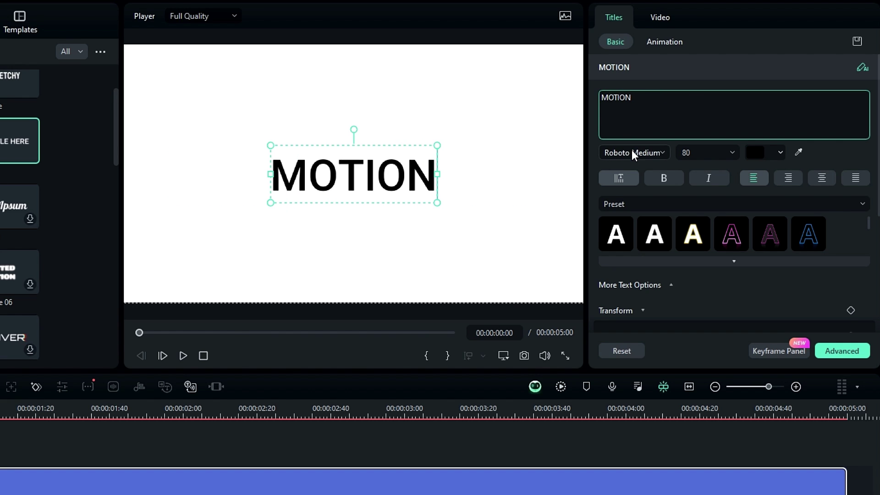
# Step: Set the MOTION title's font to Gotham-Ultra and its scale to 69.14
pyautogui.click(632, 152)
pyautogui.write('Gotham')
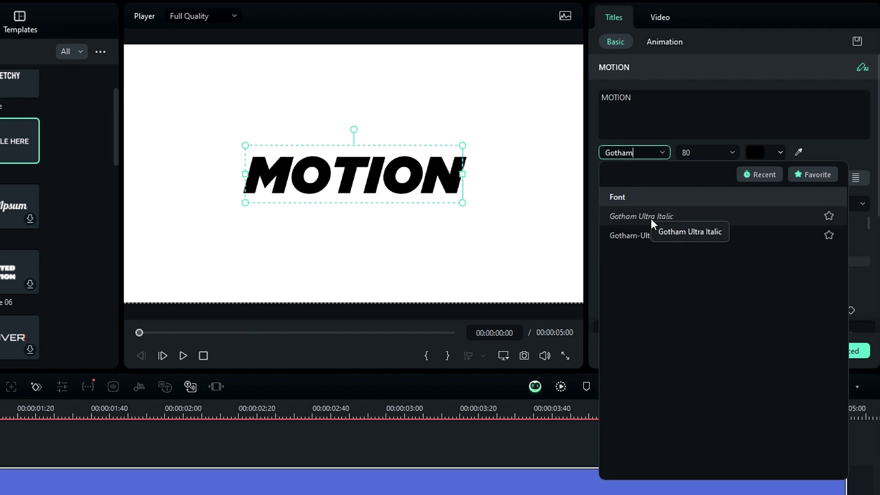
pyautogui.click(652, 235)
pyautogui.scroll(-1, 680, 277)
pyautogui.scroll(-3, 681, 276)
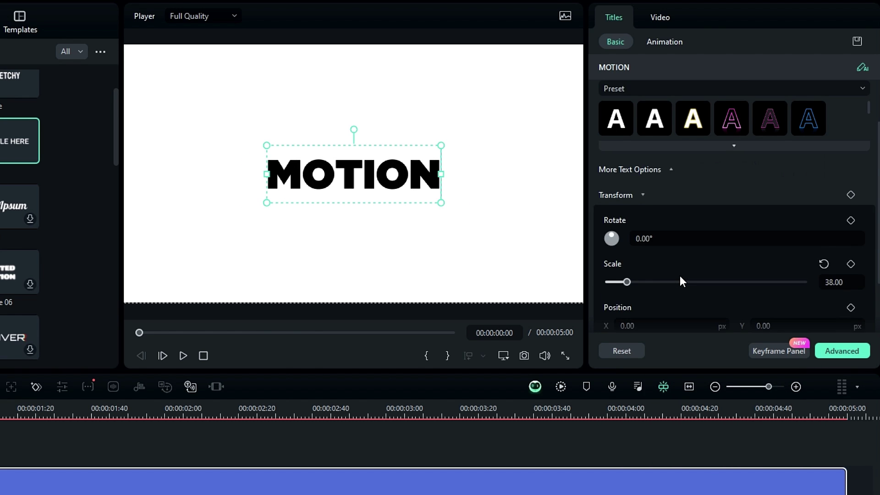
pyautogui.doubleClick(834, 243)
pyautogui.write('69.14')
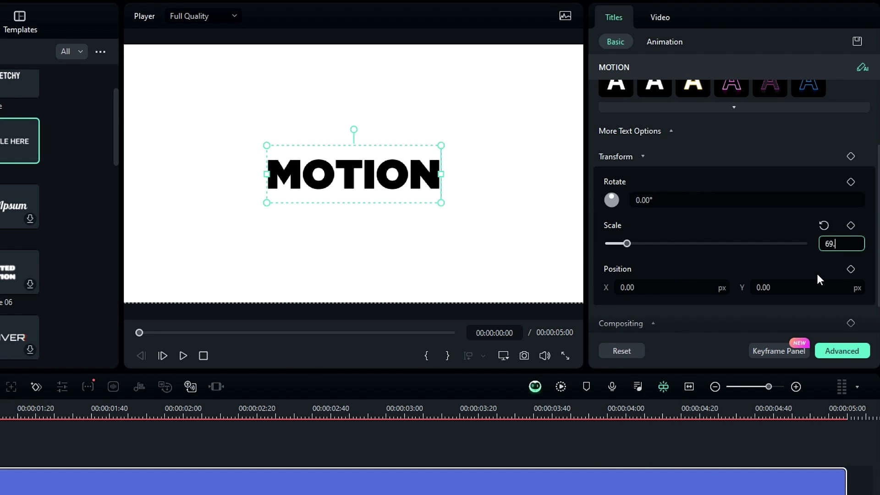
pyautogui.press('Return')
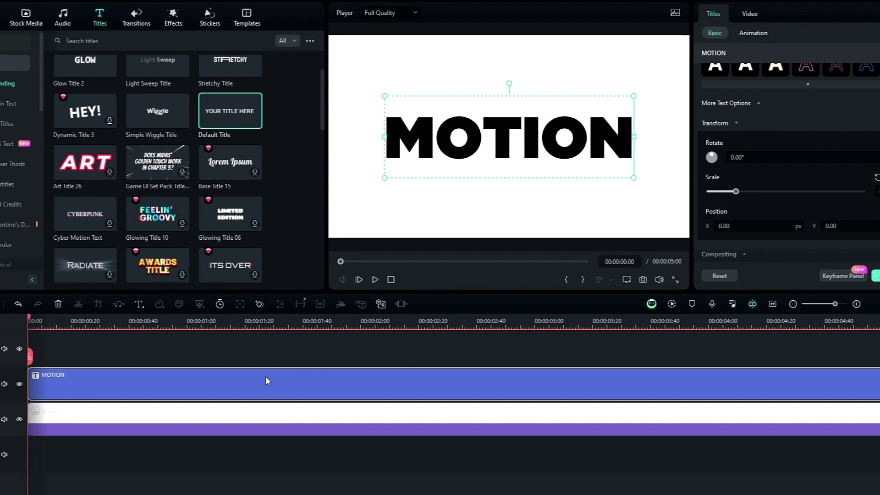
# Step: Duplicate the MOTION title onto the third video track and mark the copy's clip with a tan color
pyautogui.hotkey('ctrl', 'v')
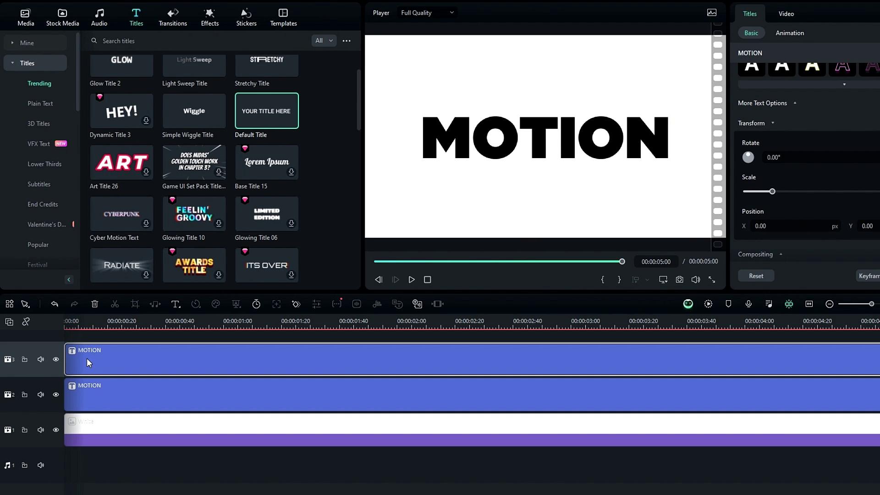
pyautogui.scroll(1, 87, 359)
pyautogui.rightClick(97, 370)
pyautogui.click(144, 362)
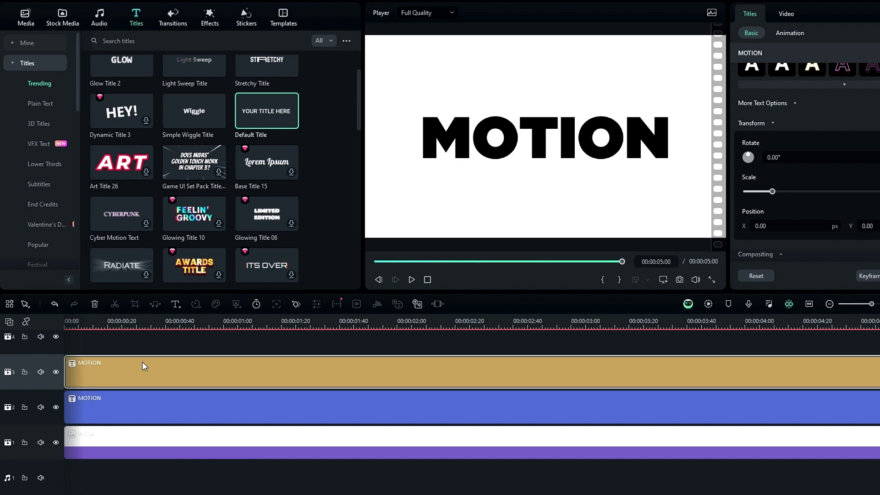
# Step: Move the playhead to 00:00:00:27 and change the upper MOTION title's text color to orange-yellow
pyautogui.moveTo(123, 324); pyautogui.dragTo(102, 330)
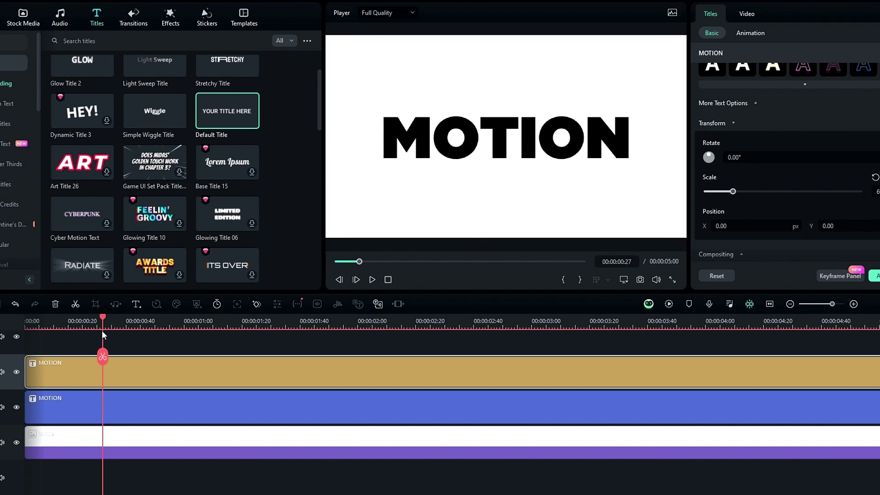
pyautogui.scroll(2, 813, 122)
pyautogui.scroll(2, 802, 103)
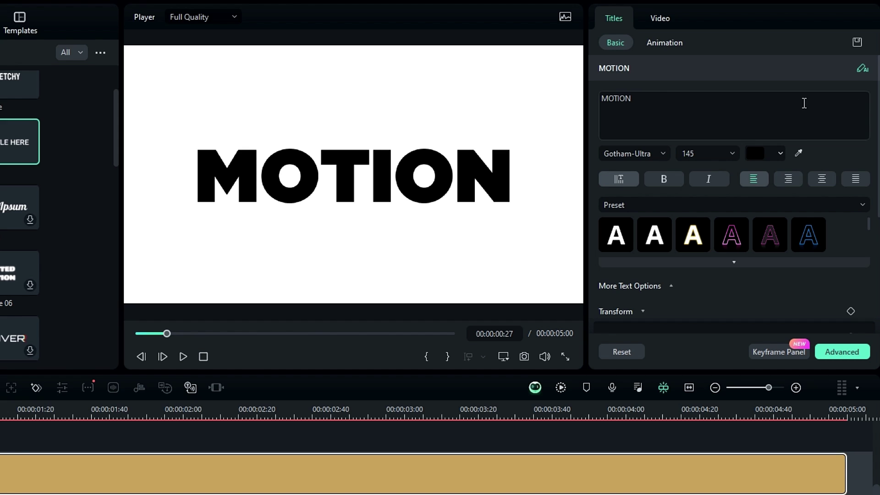
pyautogui.click(776, 152)
pyautogui.click(845, 265)
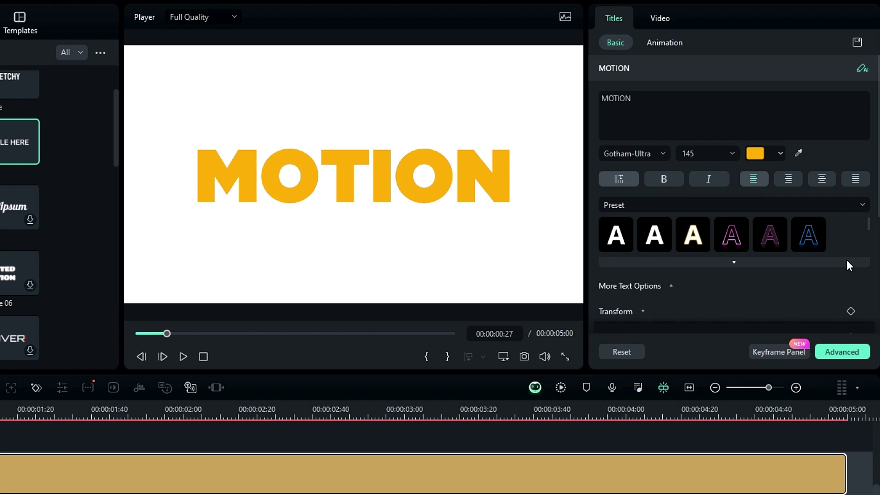
# Step: Give the upper MOTION title a black outline with a thickness of 4 in the advanced text editor and apply it
pyautogui.click(840, 351)
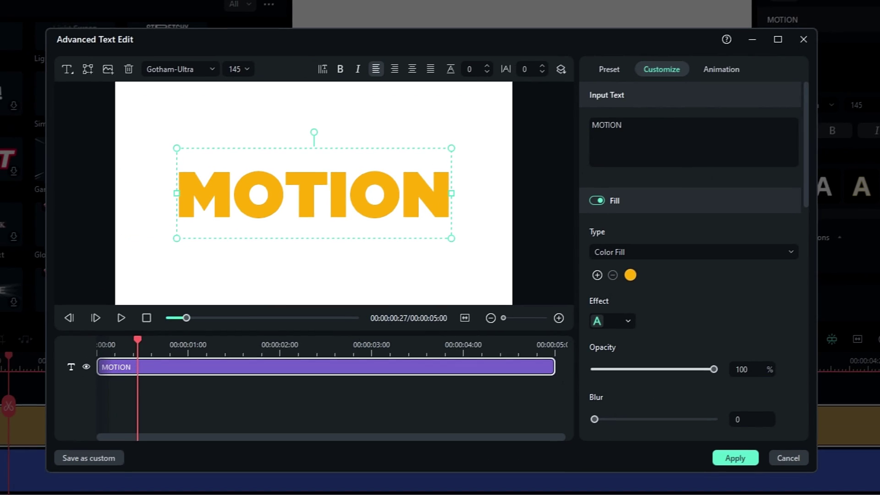
pyautogui.scroll(-4, 733, 305)
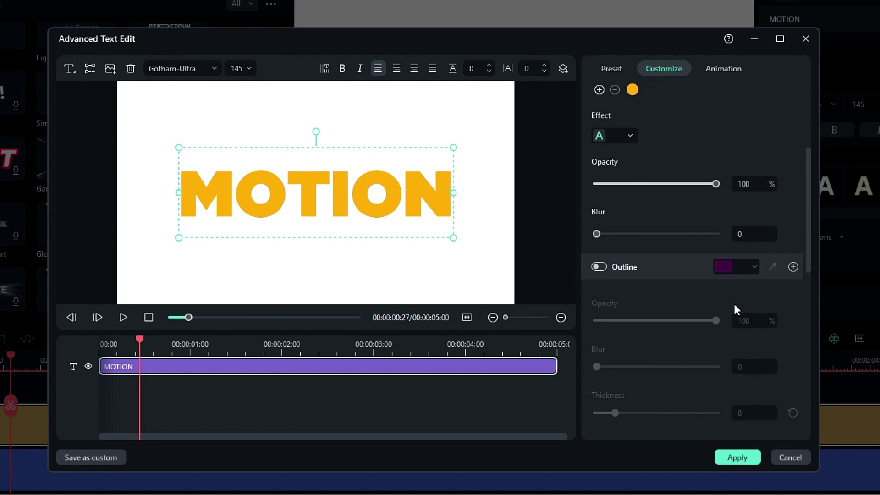
pyautogui.click(600, 267)
pyautogui.click(728, 267)
pyautogui.click(723, 349)
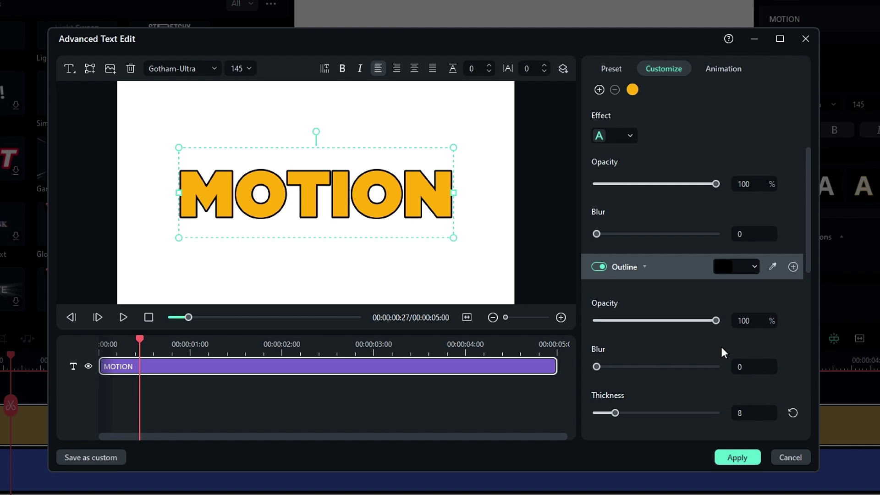
pyautogui.scroll(-2, 724, 347)
pyautogui.click(743, 351)
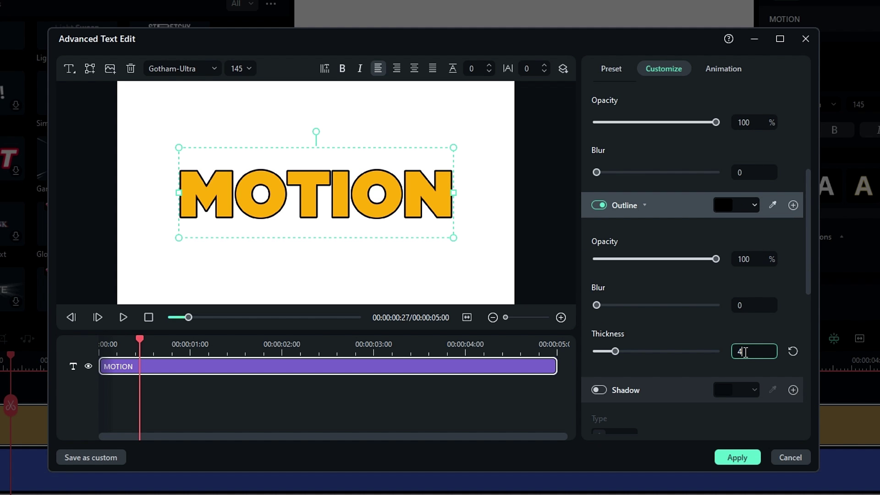
pyautogui.press('Return')
pyautogui.click(735, 456)
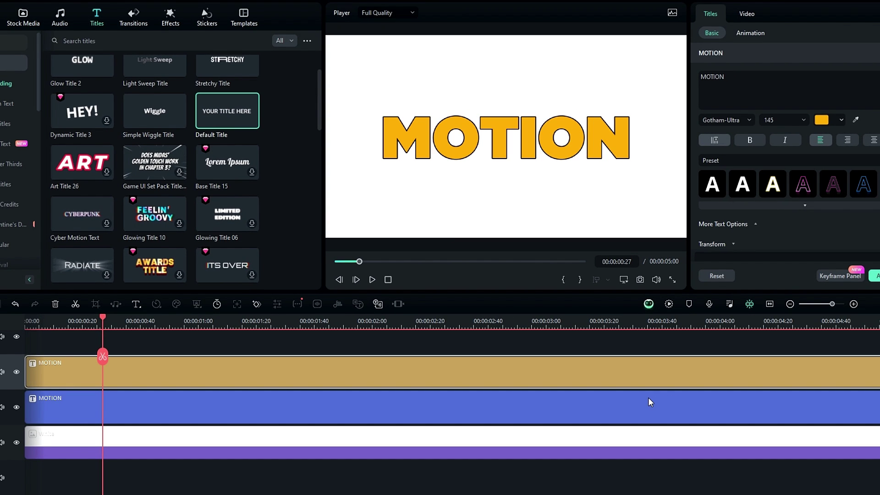
# Step: Advance the playhead to 00:00:00:30 and hide and reshow the upper title's track to compare both titles
pyautogui.press('Right')
pyautogui.press('Right')
pyautogui.press('Right')
pyautogui.click(17, 372)
pyautogui.click(17, 371)
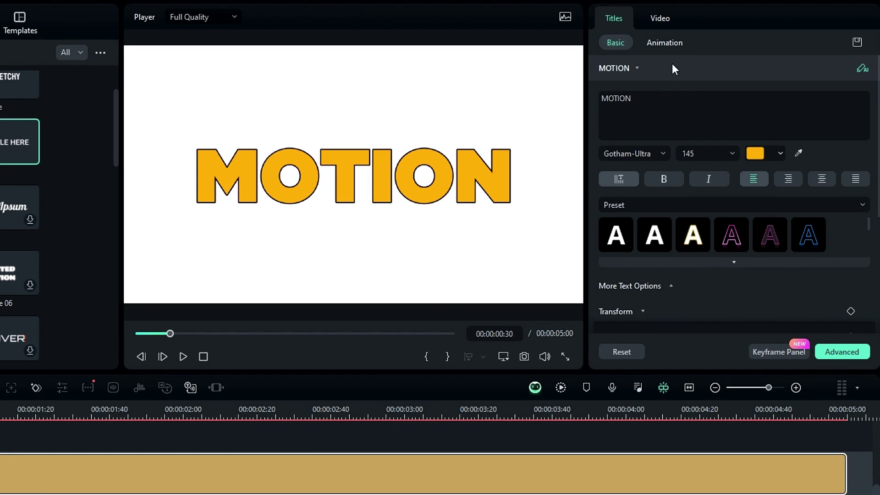
# Step: Apply the Wavy intro animation to the upper MOTION title with a duration of 1.5 s
pyautogui.click(678, 44)
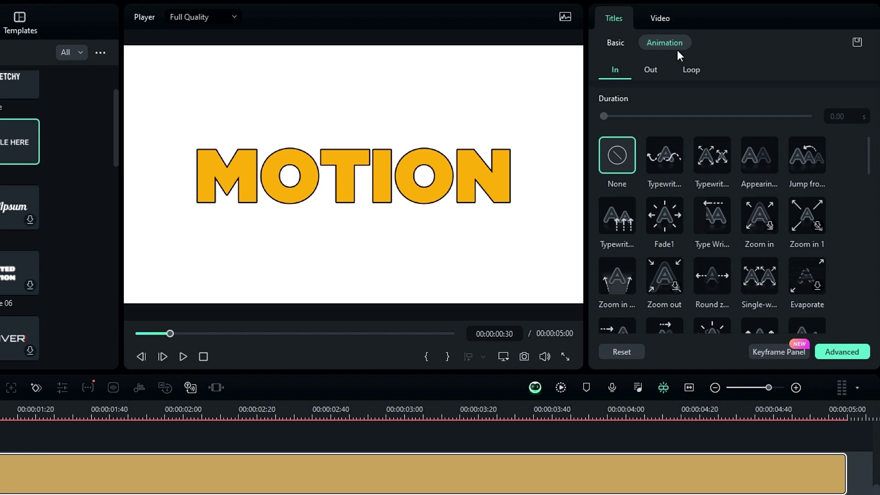
pyautogui.scroll(-3, 643, 185)
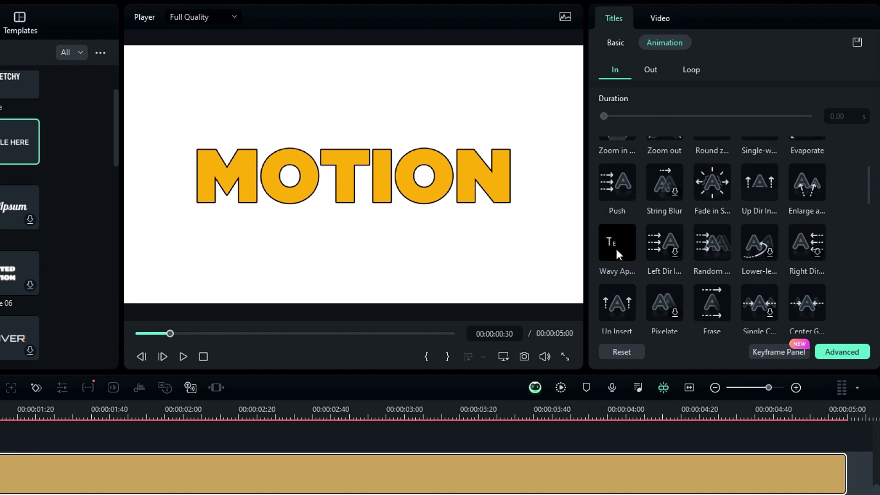
pyautogui.click(617, 243)
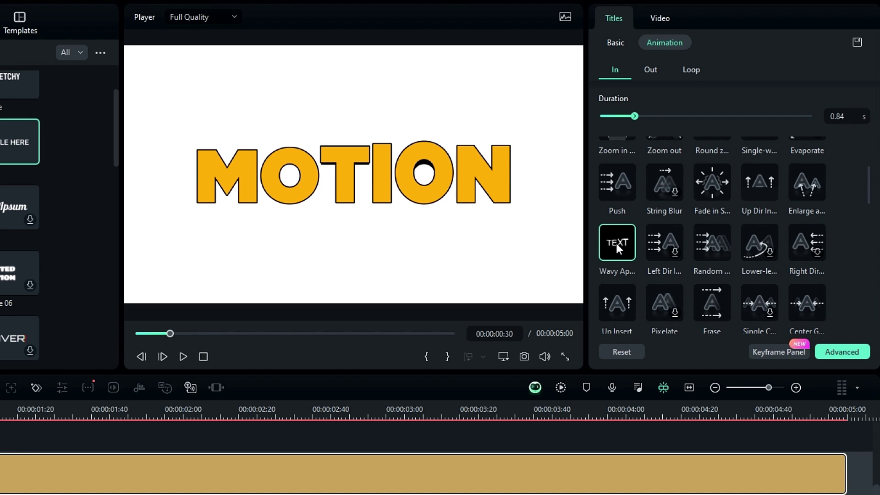
pyautogui.click(841, 118)
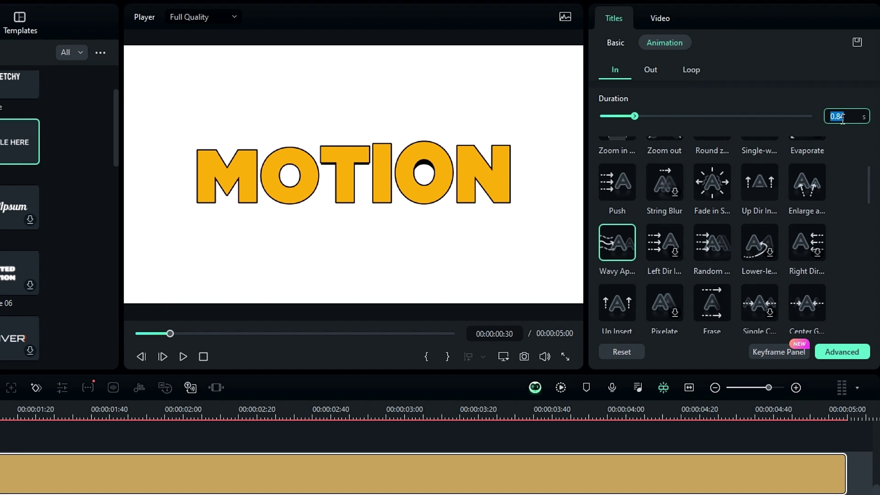
pyautogui.write('1.5')
pyautogui.press('Return')
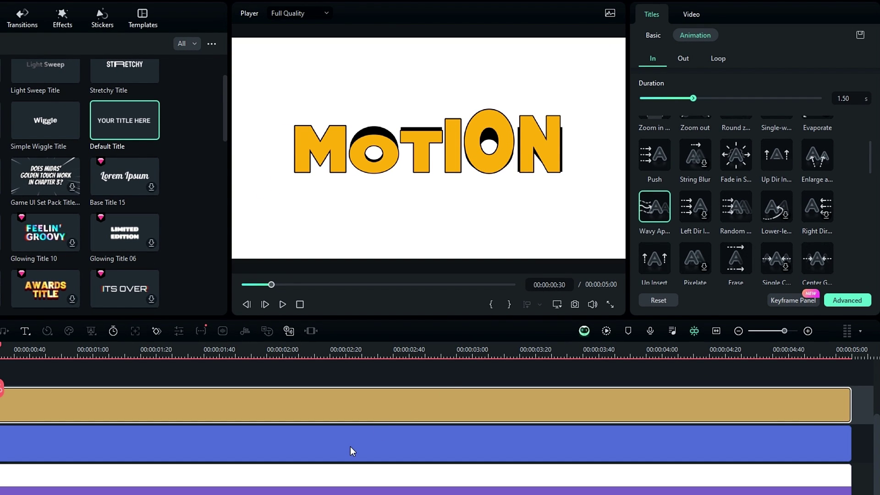
# Step: Apply the same Wavy intro animation to the lower black MOTION title and set its duration to 1.5 s
pyautogui.click(352, 451)
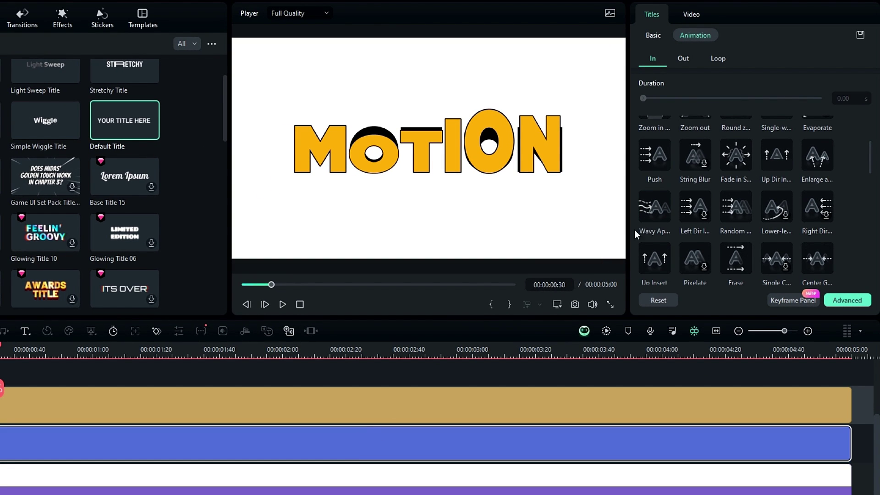
pyautogui.click(662, 207)
pyautogui.click(845, 98)
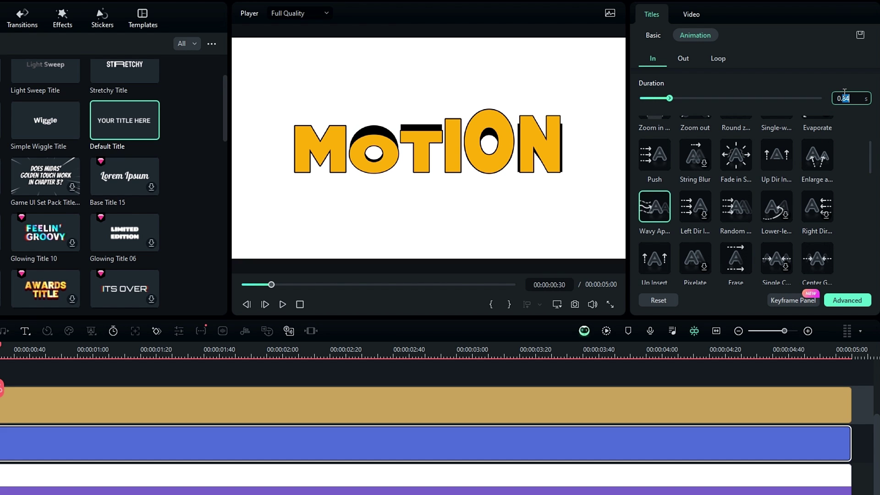
pyautogui.write('1.5')
pyautogui.press('Return')
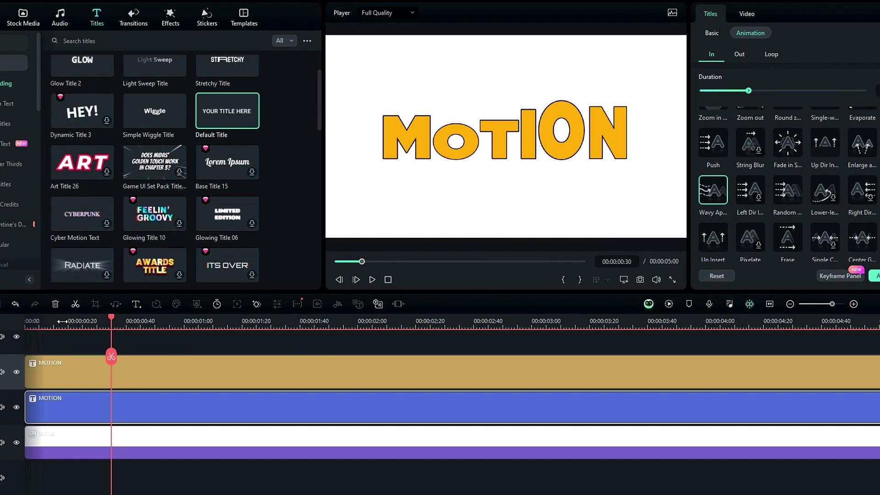
# Step: Move the playhead to 00:00:00:51 and raise the upper MOTION title one track to free a track between the two titles
pyautogui.moveTo(111, 321); pyautogui.dragTo(172, 336)
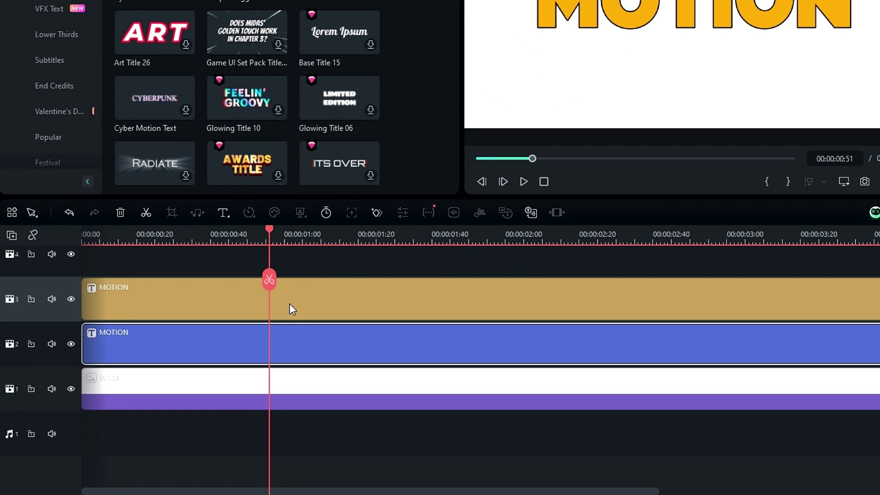
pyautogui.click(185, 360)
pyautogui.moveTo(287, 284); pyautogui.dragTo(290, 275)
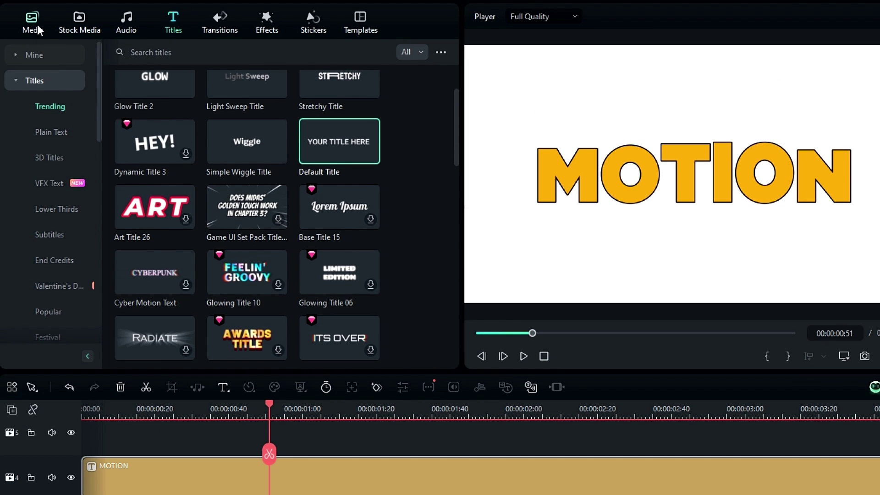
# Step: Place the preset Adjustment Layer on the empty track between the two MOTION titles, starting at the beginning of the timeline
pyautogui.click(37, 24)
pyautogui.click(58, 155)
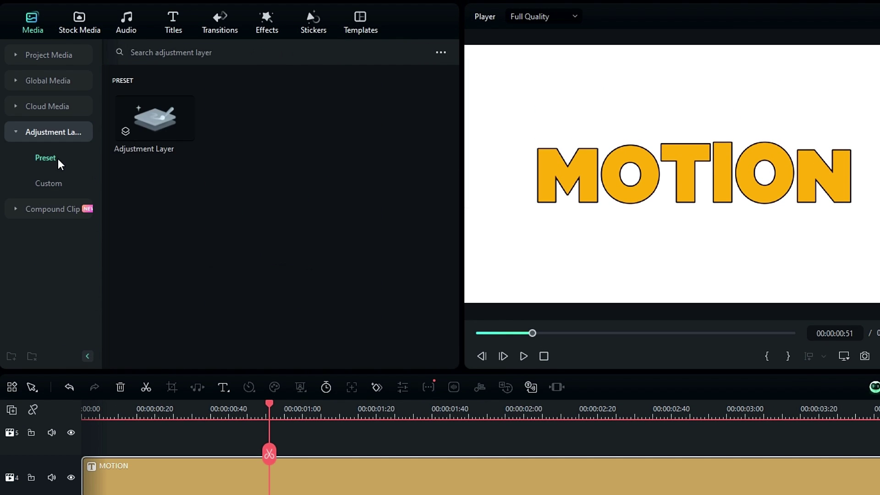
pyautogui.moveTo(137, 132); pyautogui.dragTo(160, 192)
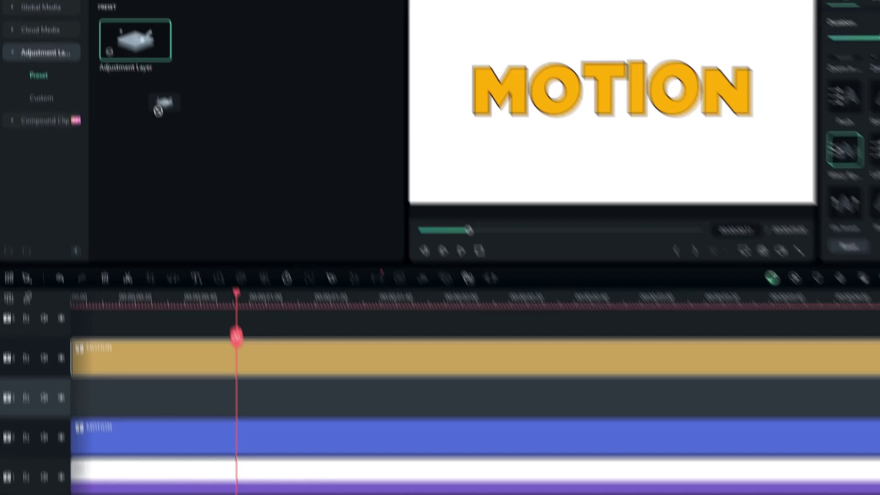
pyautogui.moveTo(158, 110); pyautogui.dragTo(81, 398)
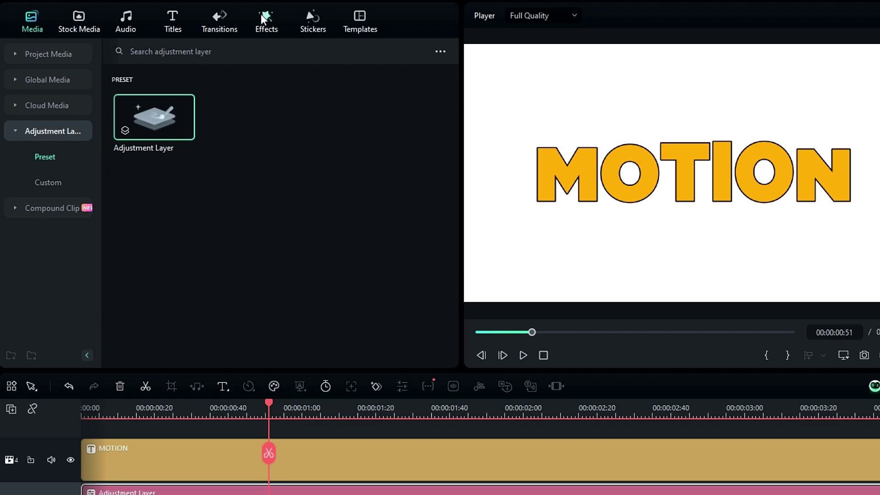
# Step: Apply the Boris FX effect BCC Radial Blur to the adjustment layer
pyautogui.click(170, 16)
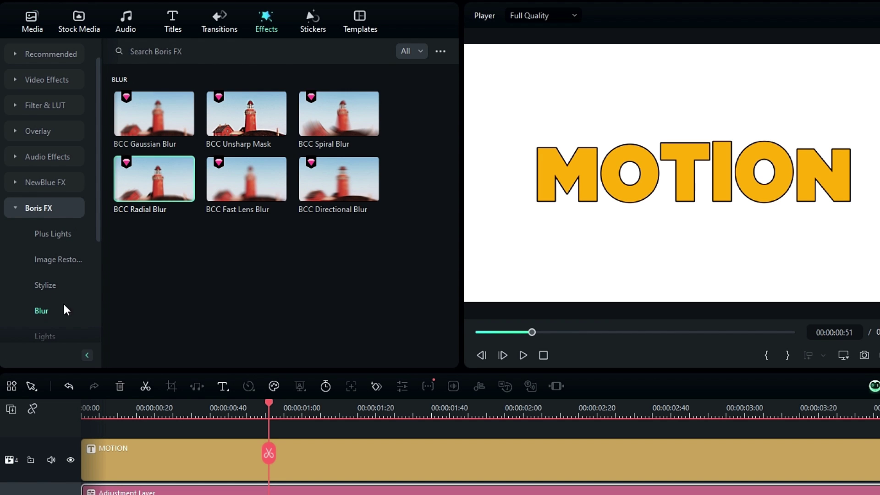
pyautogui.moveTo(157, 186)
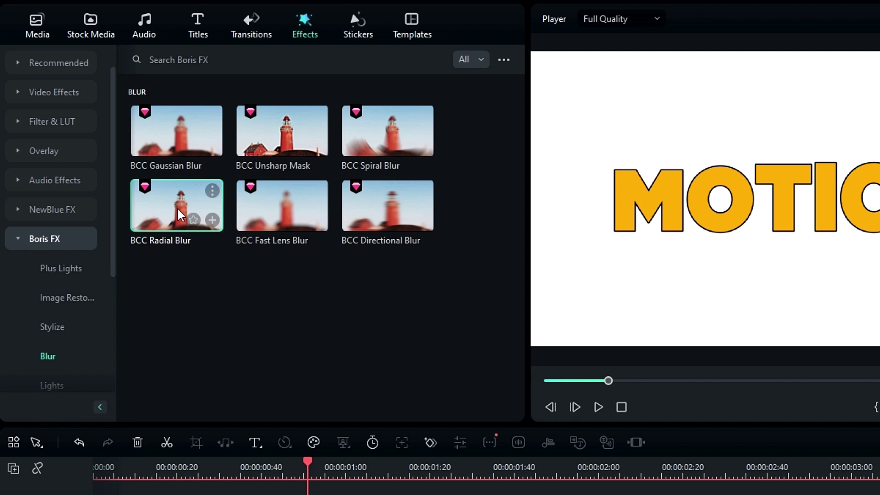
pyautogui.moveTo(182, 214); pyautogui.dragTo(126, 355)
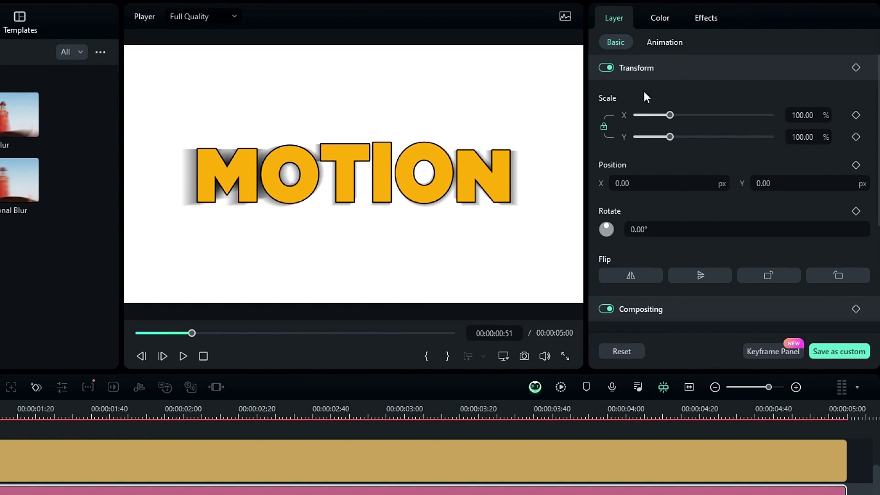
# Step: Change the blur type of the adjustment layer's BCC Radial Blur to Smear
pyautogui.click(701, 21)
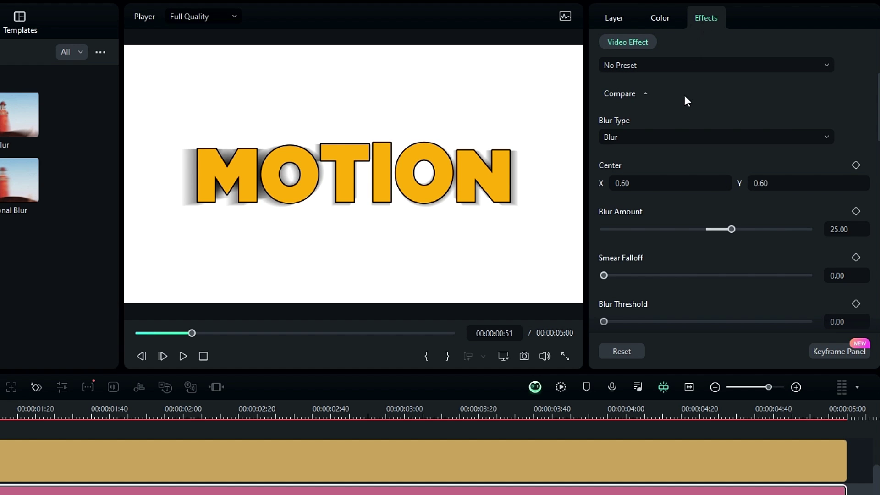
pyautogui.click(677, 136)
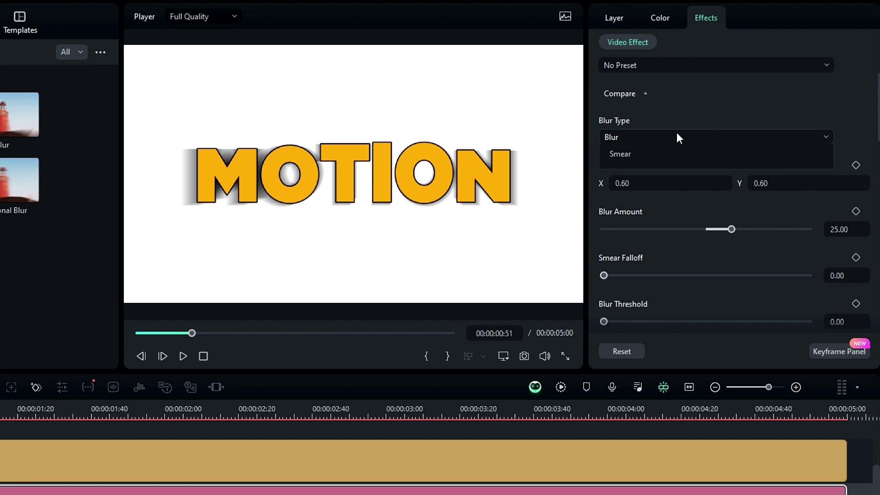
pyautogui.click(624, 183)
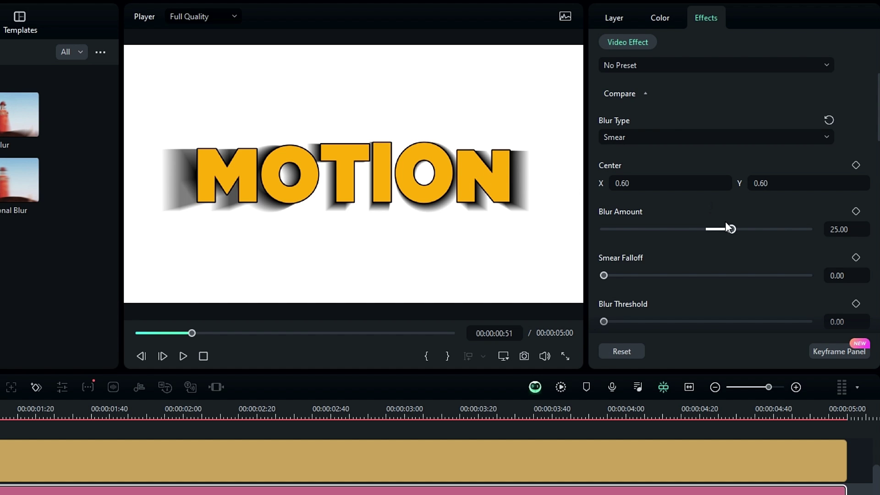
# Step: Set the radial blur's Blur Amount to -30 and its Mix with Original to -300
pyautogui.moveTo(743, 226)
pyautogui.mouseDown()
pyautogui.moveTo(805, 231)
pyautogui.moveTo(675, 231)
pyautogui.mouseUp()
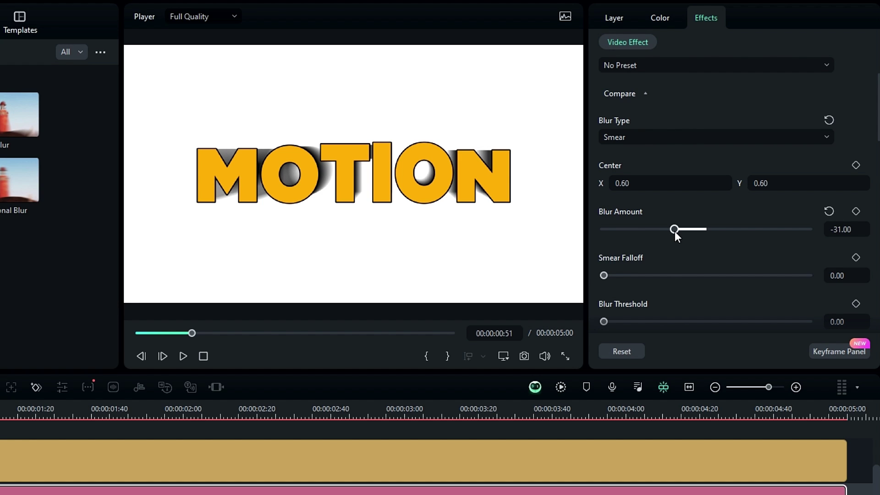
pyautogui.click(858, 228)
pyautogui.write('-30')
pyautogui.press('Return')
pyautogui.scroll(-10, 778, 247)
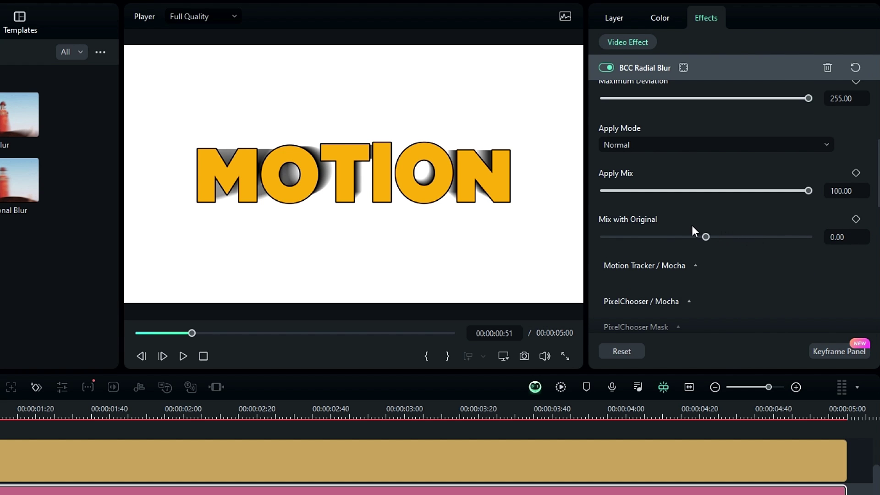
pyautogui.moveTo(700, 237); pyautogui.dragTo(600, 235)
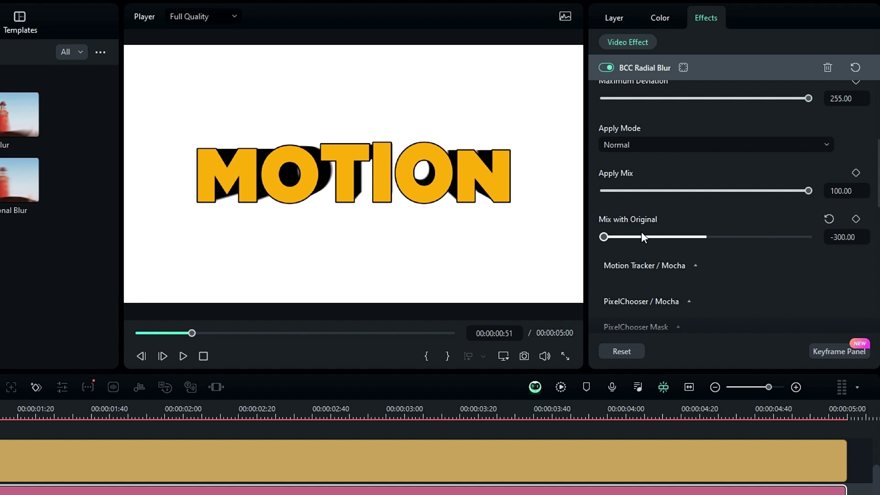
# Step: Set the radial blur's center to X 0.50 and Y 0.20, and scrub the playhead to 00:00:00:58 to check the shadow
pyautogui.scroll(6, 664, 227)
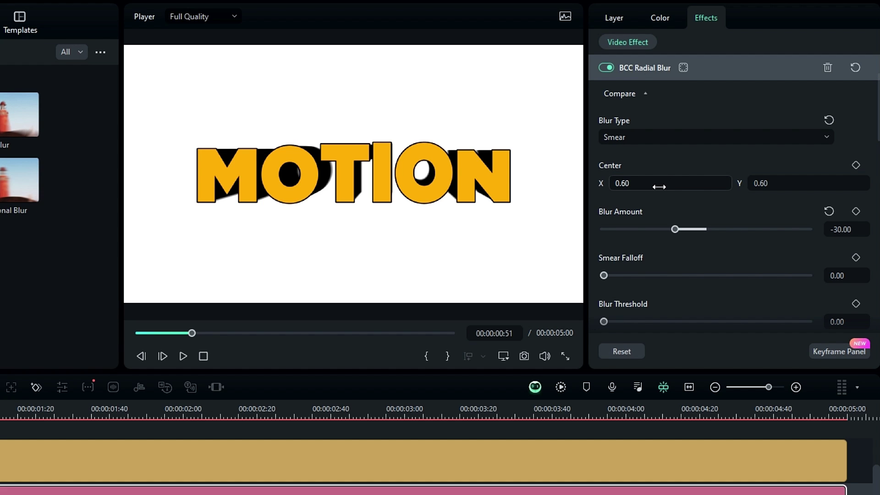
pyautogui.doubleClick(637, 184)
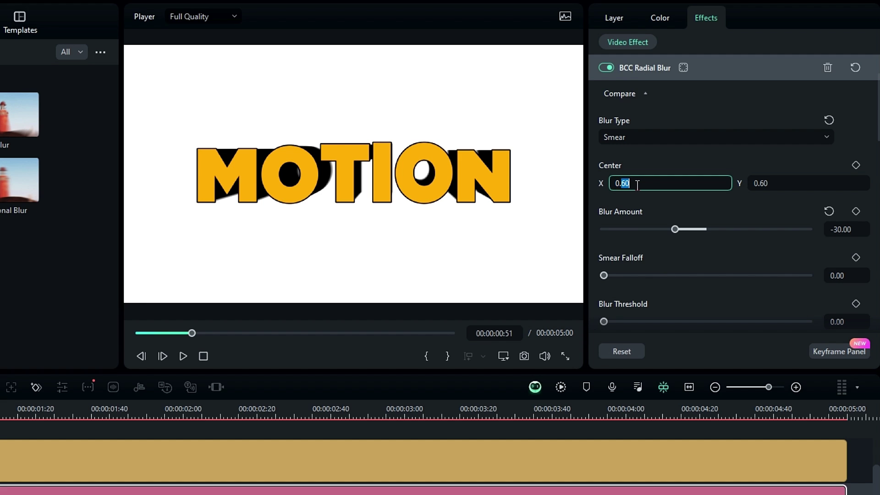
pyautogui.write('50')
pyautogui.doubleClick(772, 182)
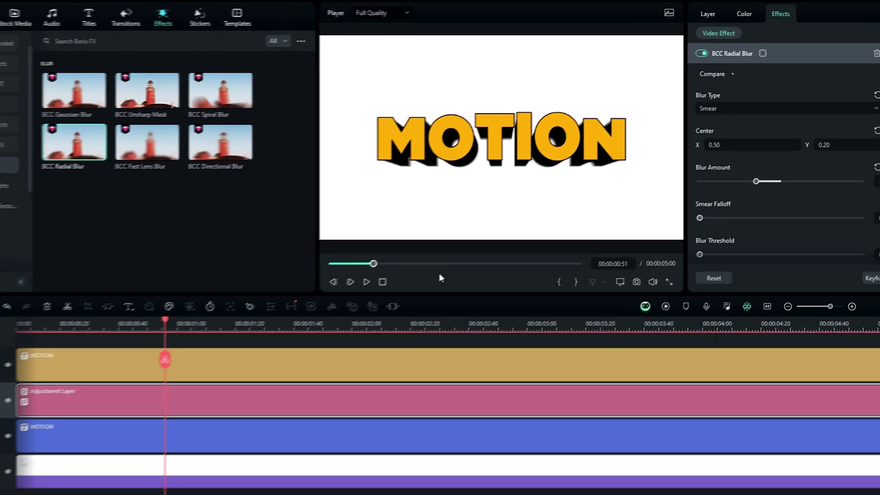
pyautogui.click(169, 318)
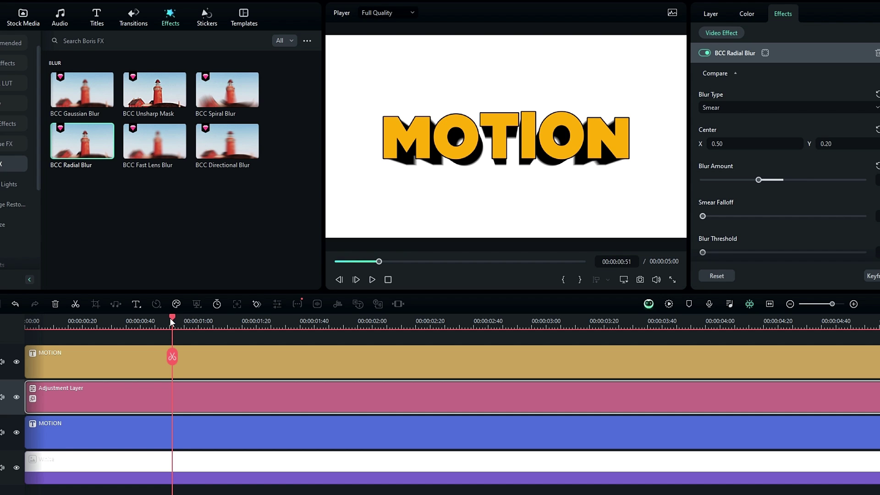
pyautogui.moveTo(216, 320); pyautogui.dragTo(192, 328)
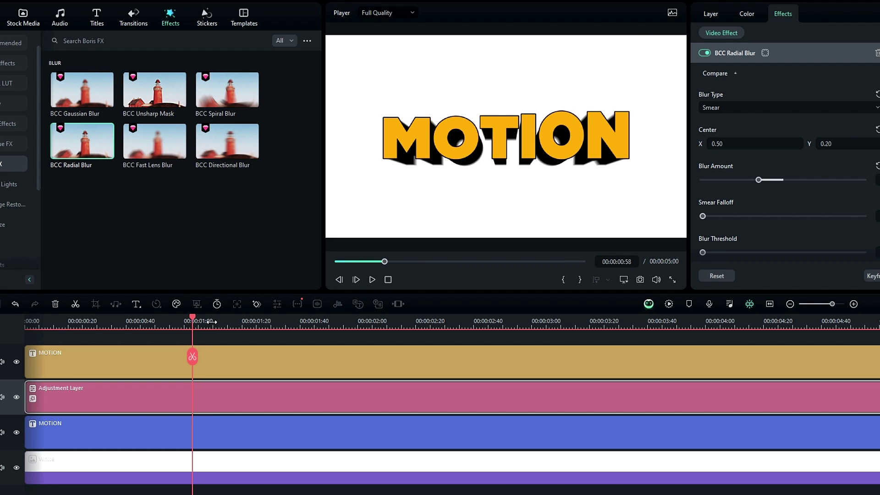
# Step: Try purple and crimson as the lower MOTION title's text color, and restore it to black
pyautogui.click(204, 432)
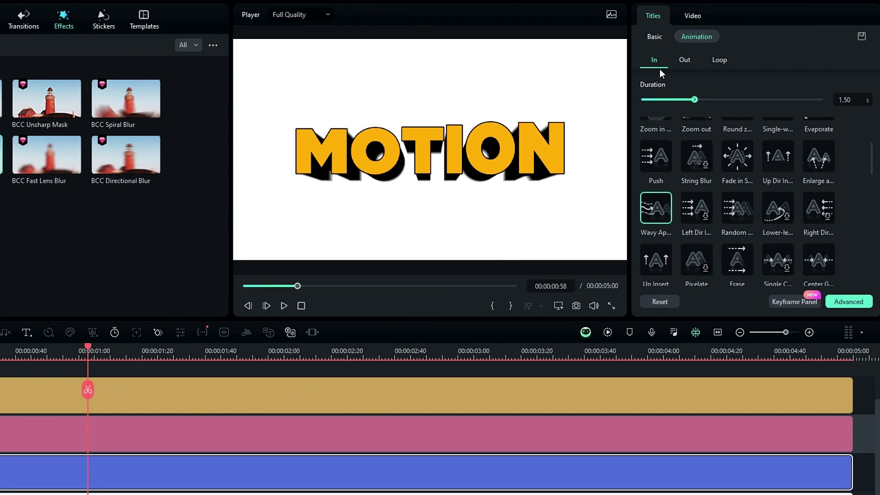
pyautogui.click(653, 37)
pyautogui.click(783, 131)
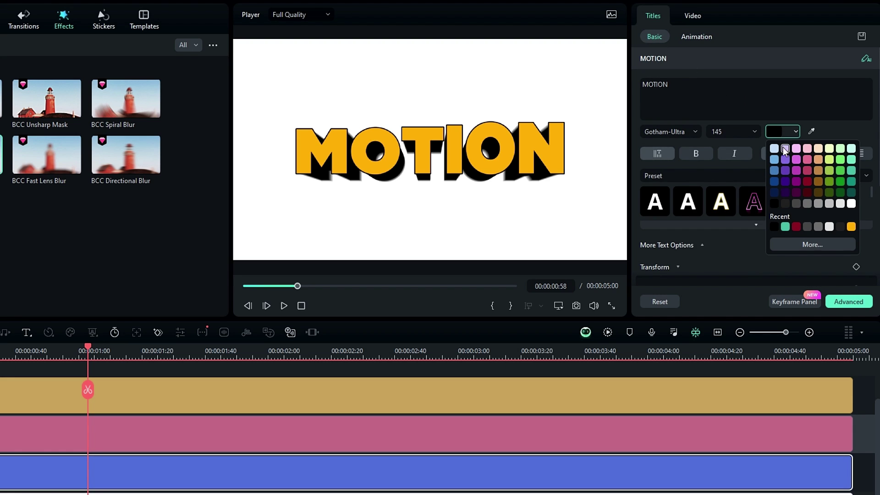
pyautogui.click(786, 167)
pyautogui.click(774, 131)
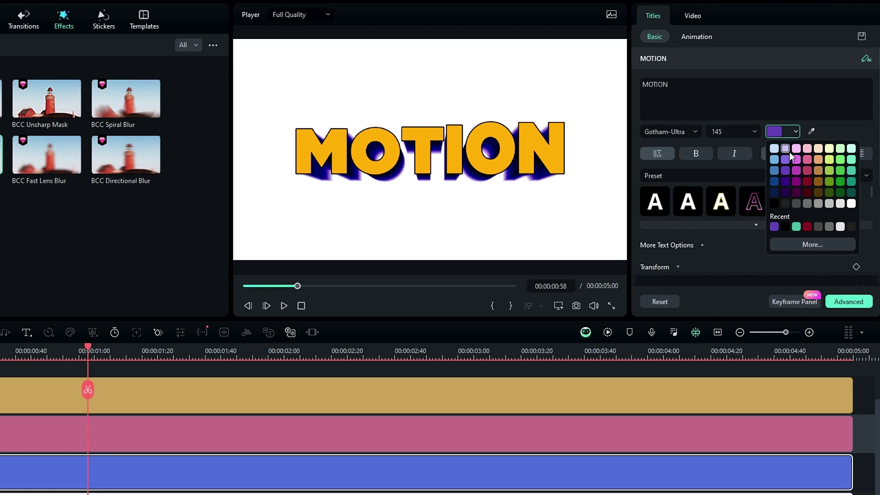
pyautogui.click(807, 169)
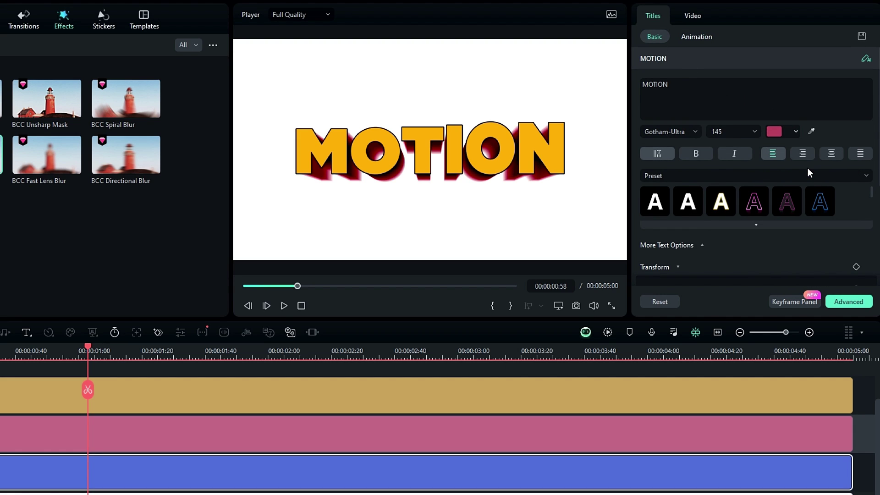
pyautogui.click(791, 130)
pyautogui.click(775, 203)
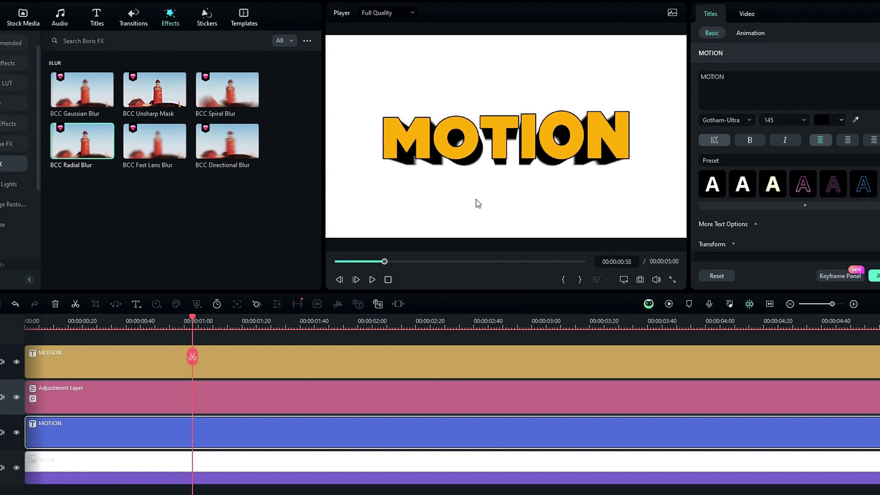
# Step: Copy all four timeline clips and combine the originals into a compound clip named Text 1
pyautogui.moveTo(232, 340); pyautogui.dragTo(186, 459)
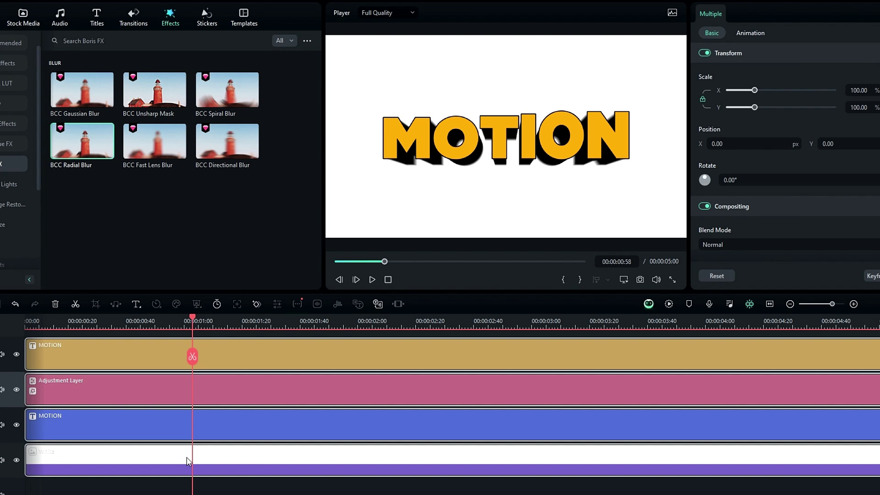
pyautogui.hotkey('ctrl', 'c')
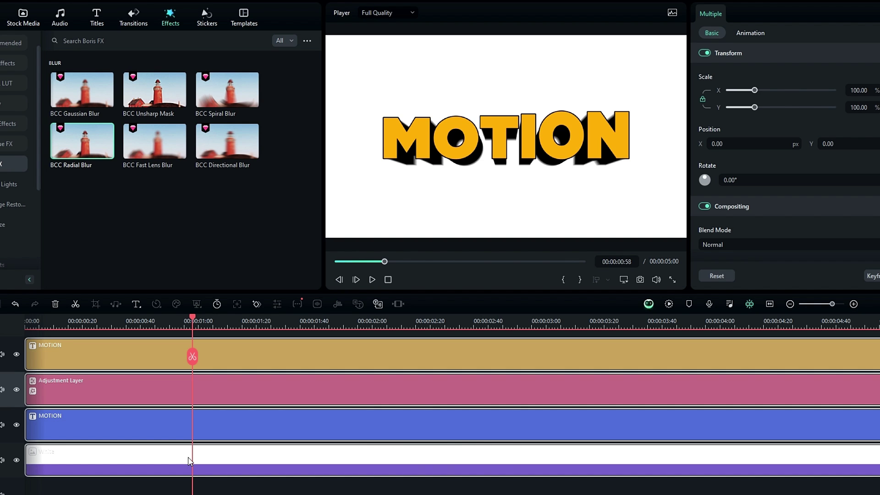
pyautogui.hotkey('alt', 'g')
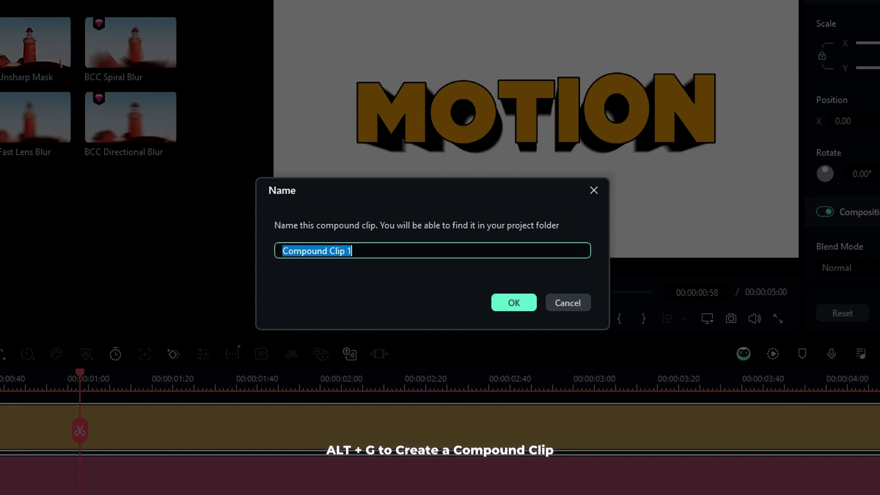
pyautogui.write('Text')
pyautogui.press('Return')
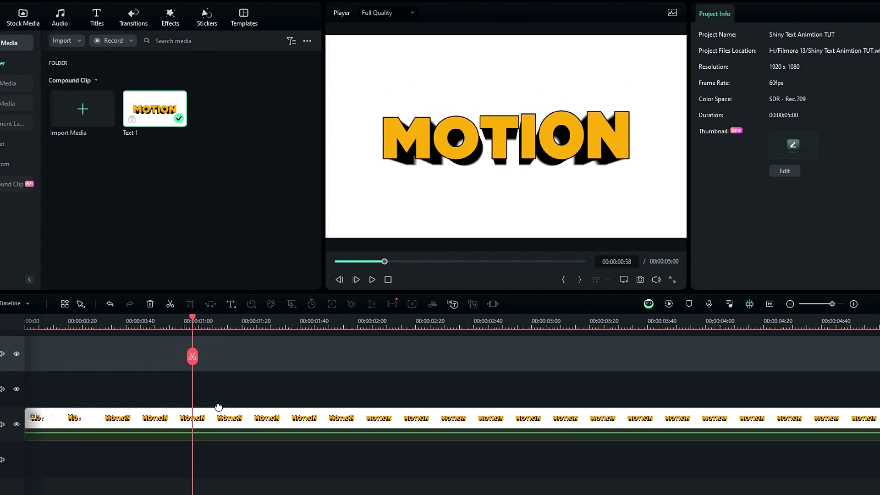
# Step: Paste the four copied clips at the start of the timeline above the compound clip, and move the playhead to 00:00:00:33
pyautogui.moveTo(195, 322); pyautogui.dragTo(5, 351)
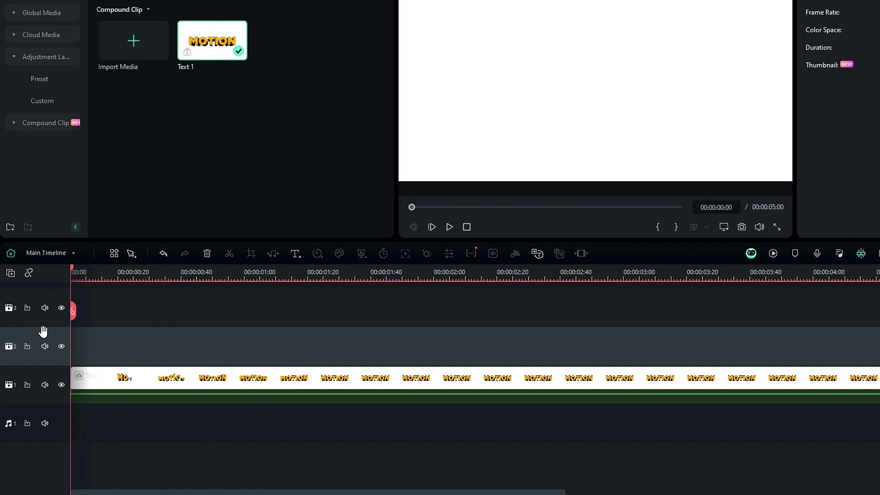
pyautogui.hotkey('ctrl', 'v')
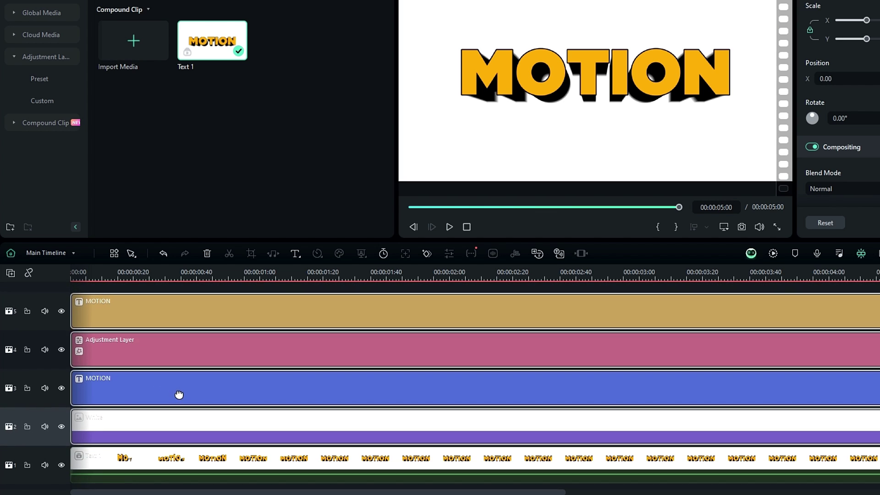
pyautogui.click(175, 273)
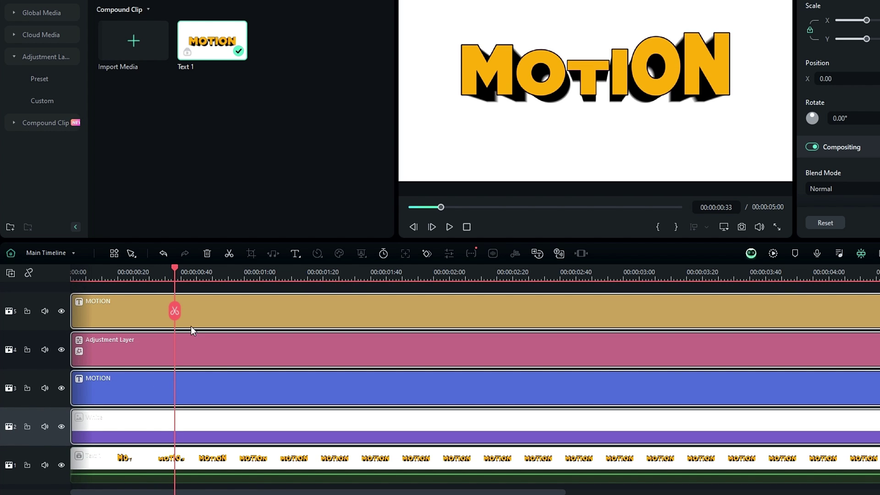
# Step: Change the text of both pasted MOTION titles, upper and lower, to GRAPHICS
pyautogui.click(208, 307)
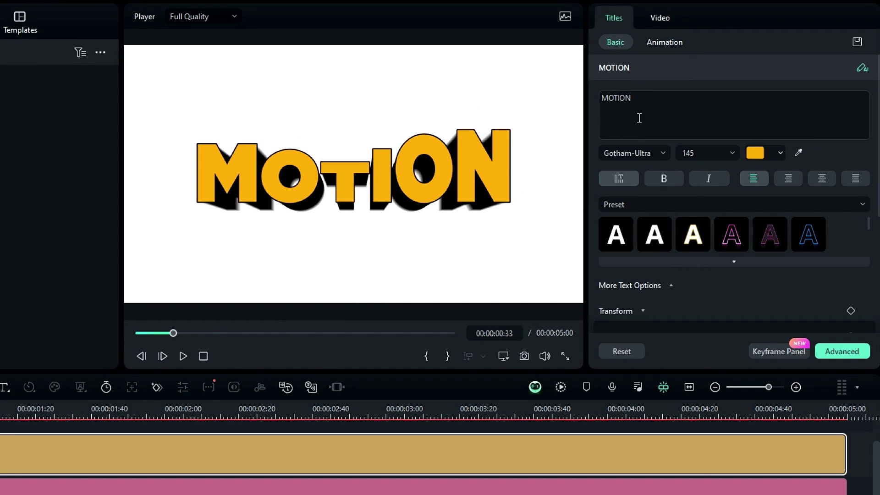
pyautogui.moveTo(840, 22); pyautogui.dragTo(788, 7)
pyautogui.write('GRAPHICZ')
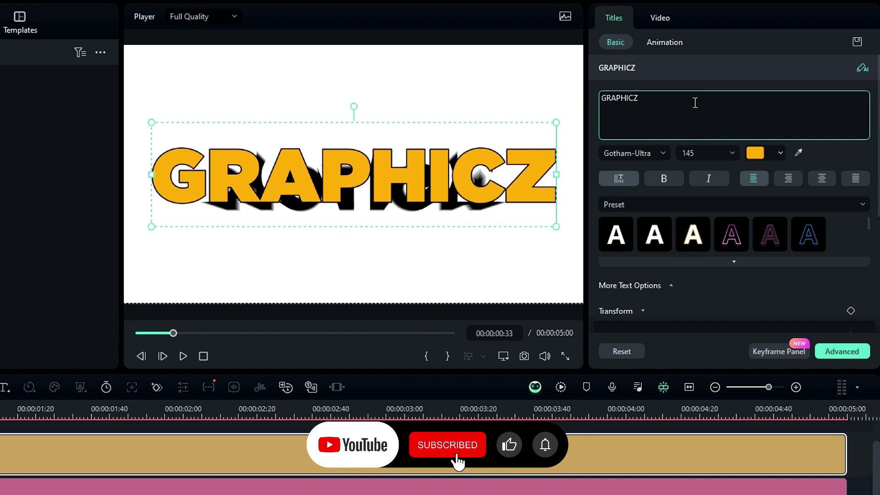
pyautogui.press('BackSpace')
pyautogui.write('S')
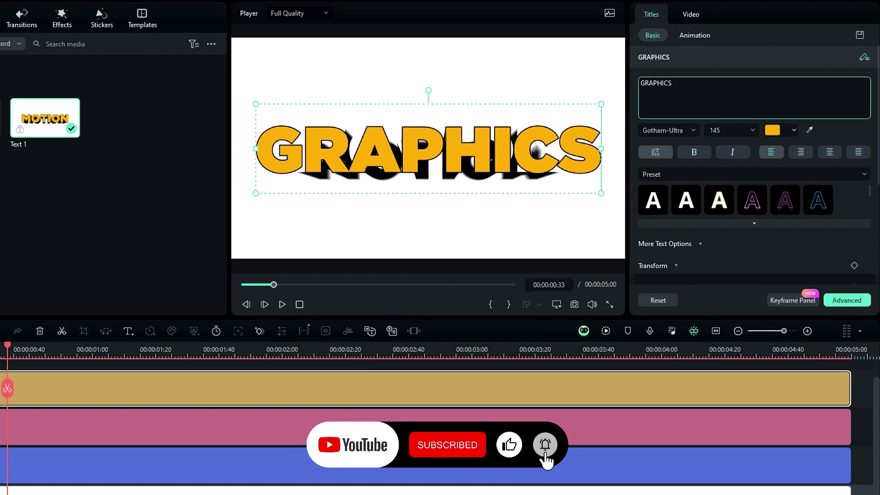
pyautogui.moveTo(674, 92); pyautogui.dragTo(640, 83)
pyautogui.write('GRAPHICS')
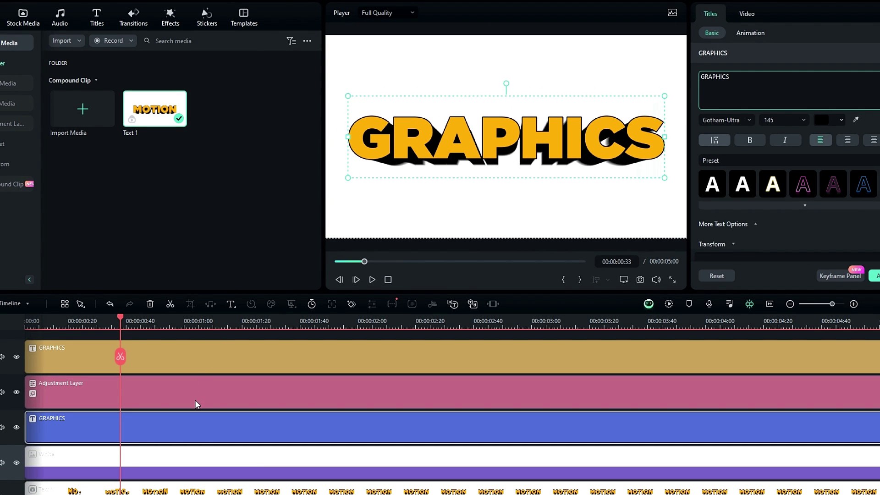
# Step: Set the blur center Y of the adjustment layer above the lower GRAPHICS title to 0.70
pyautogui.click(194, 400)
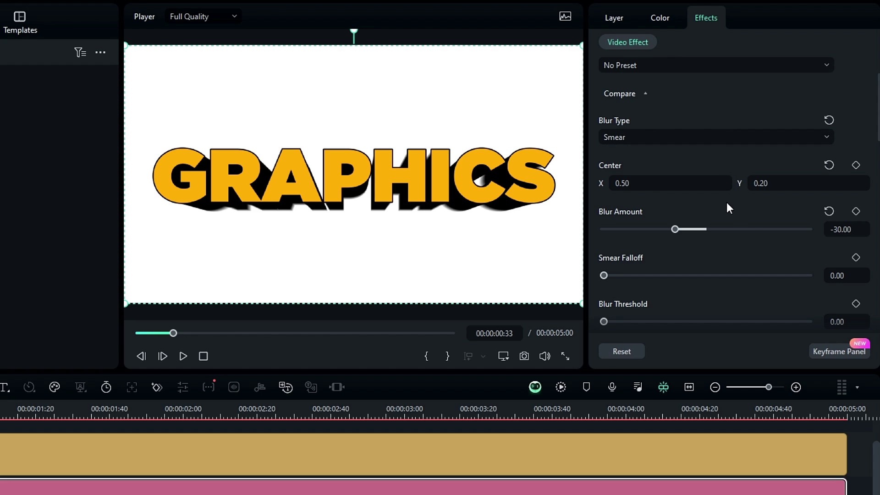
pyautogui.click(800, 183)
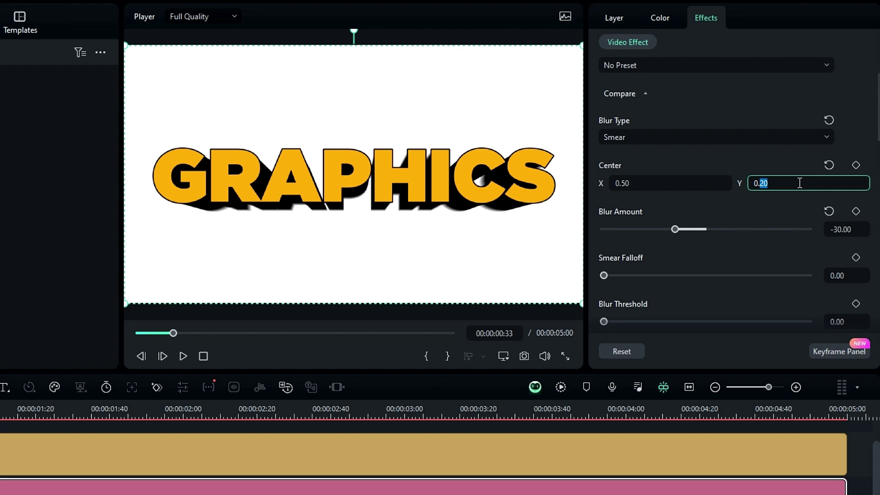
pyautogui.write('0.7')
pyautogui.press('Return')
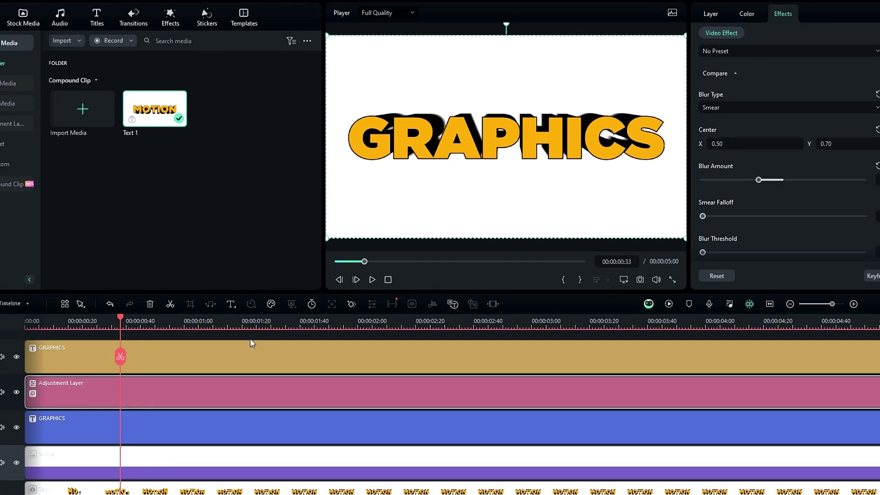
# Step: Combine the two GRAPHICS titles, the adjustment layer and the white background into a compound clip named Text 2
pyautogui.click(83, 452)
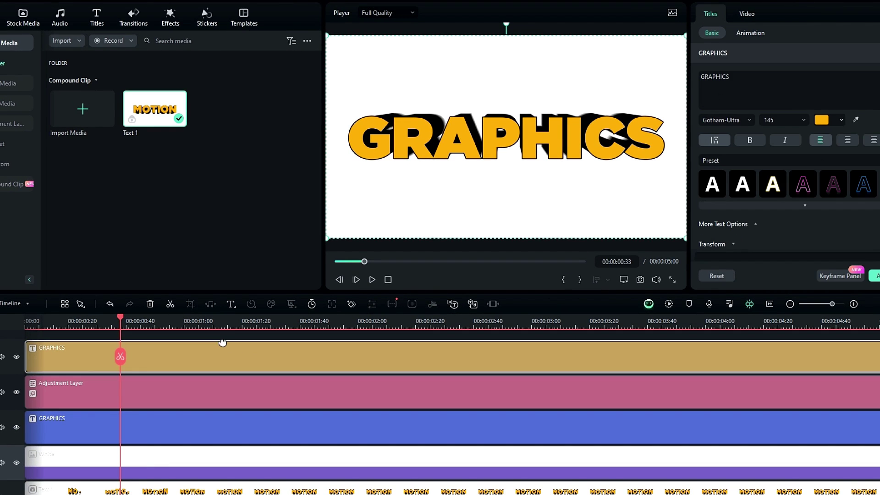
pyautogui.moveTo(228, 349); pyautogui.dragTo(161, 472)
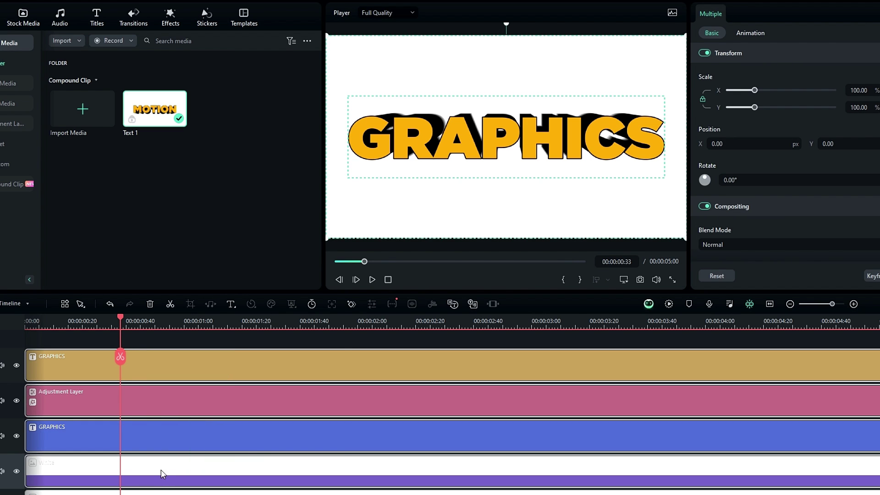
pyautogui.rightClick(164, 467)
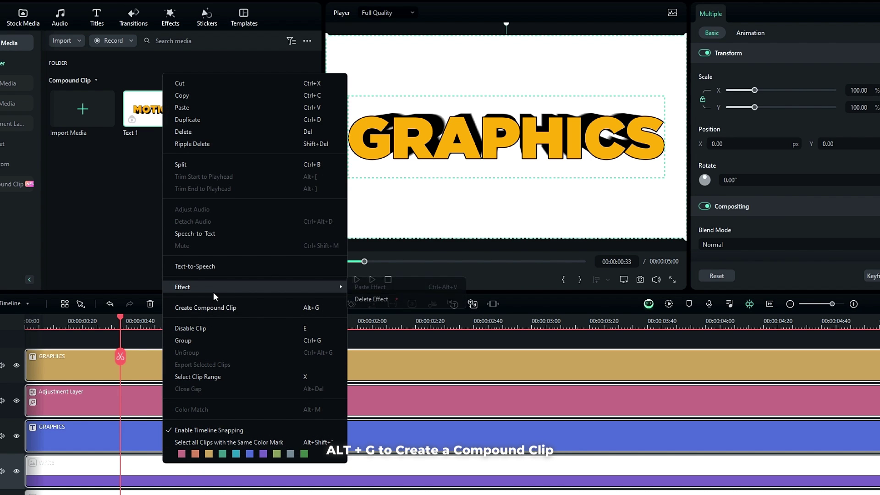
pyautogui.click(215, 304)
pyautogui.write('Text')
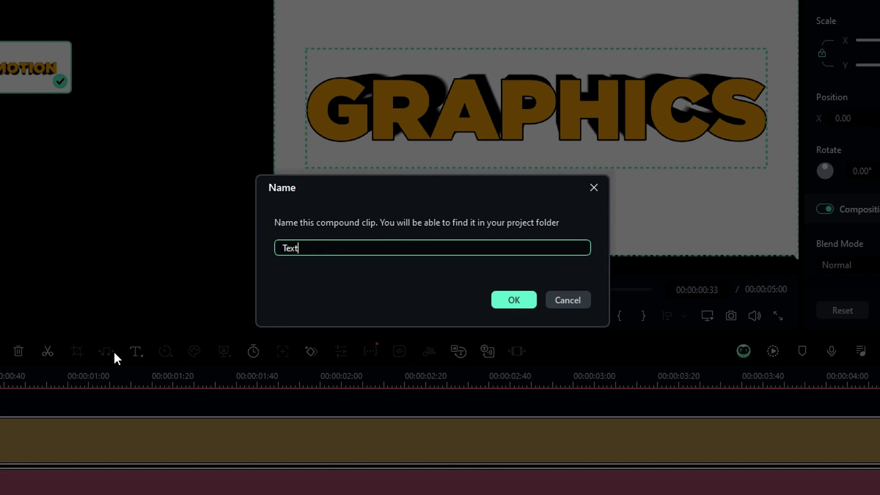
pyautogui.write(' 2')
pyautogui.click(505, 303)
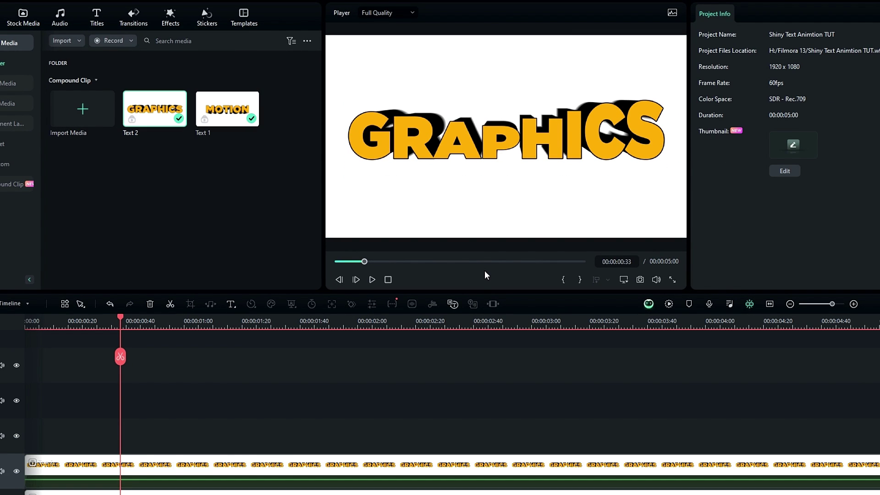
# Step: Open the Text 2 compound clip at 00:00:00:52, turning off its editing reminder, and hide the white background track inside it
pyautogui.scroll(-3, 392, 403)
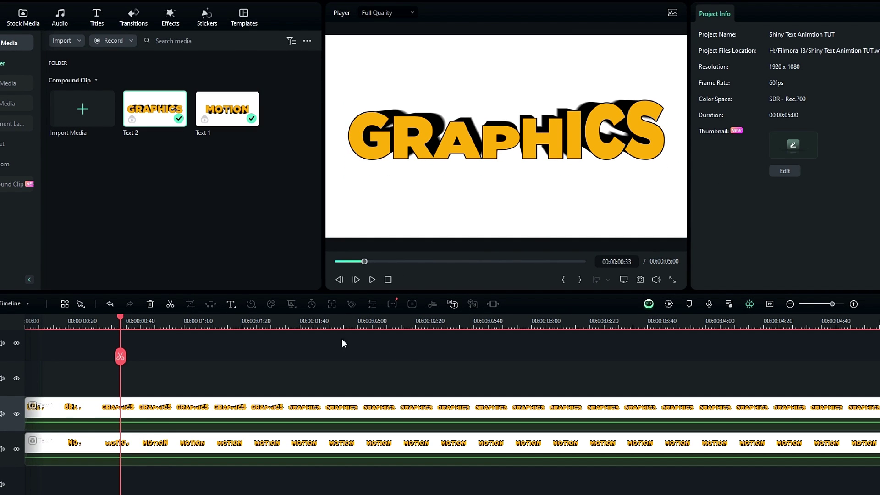
pyautogui.moveTo(123, 322); pyautogui.dragTo(175, 321)
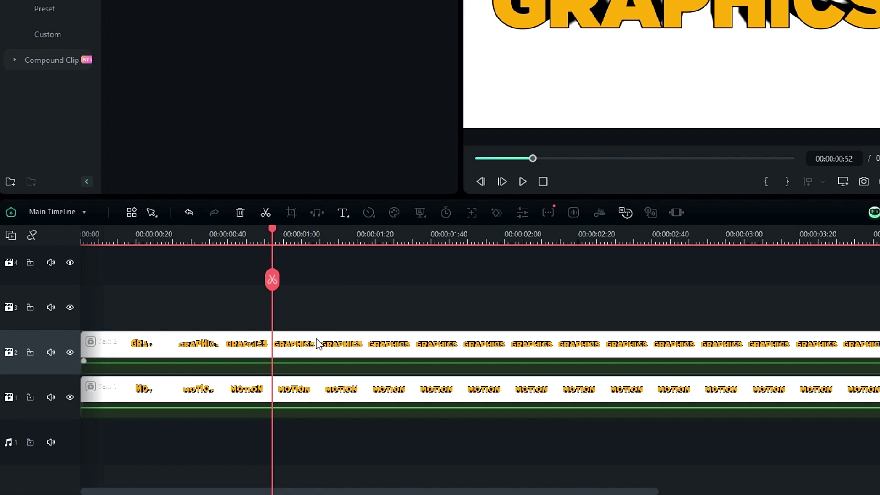
pyautogui.doubleClick(316, 343)
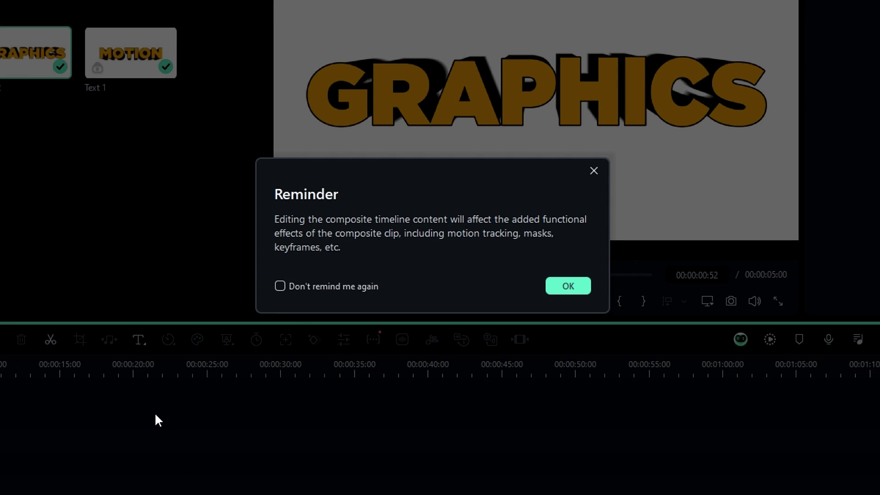
pyautogui.click(323, 286)
pyautogui.click(553, 287)
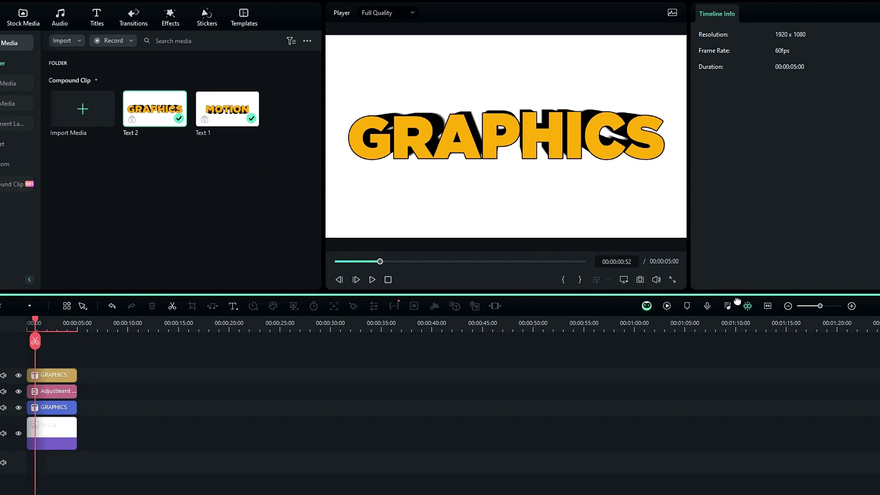
pyautogui.click(767, 306)
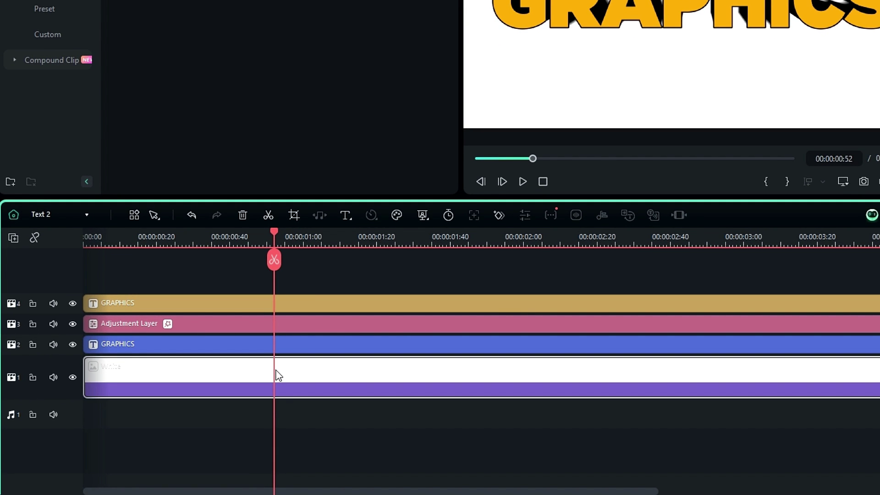
pyautogui.click(73, 377)
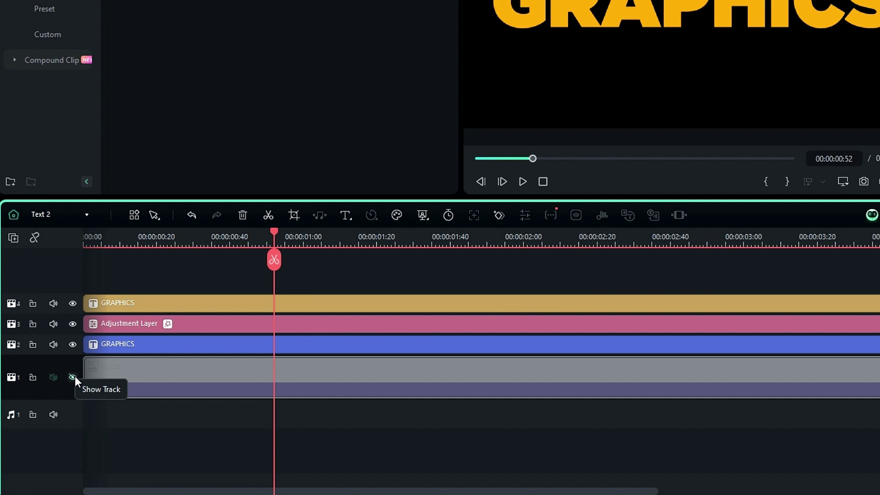
# Step: Hide the white background track inside the Text 1 compound clip and return to the main timeline
pyautogui.click(70, 216)
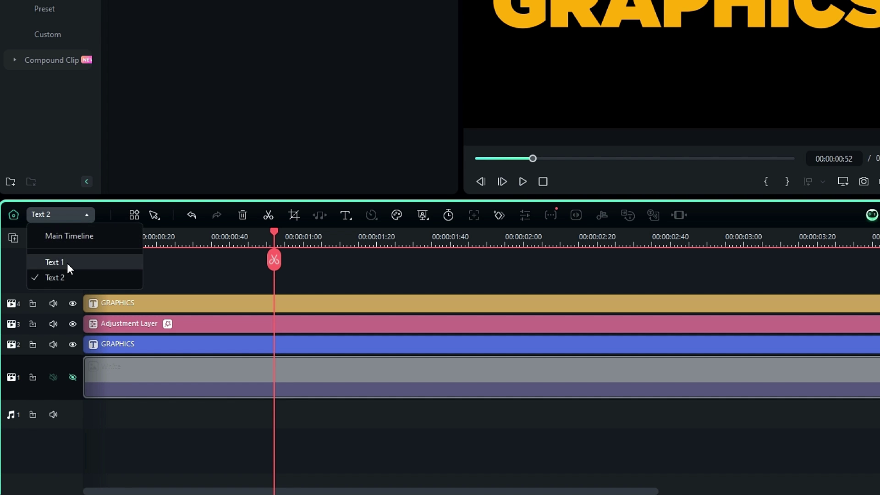
pyautogui.click(67, 262)
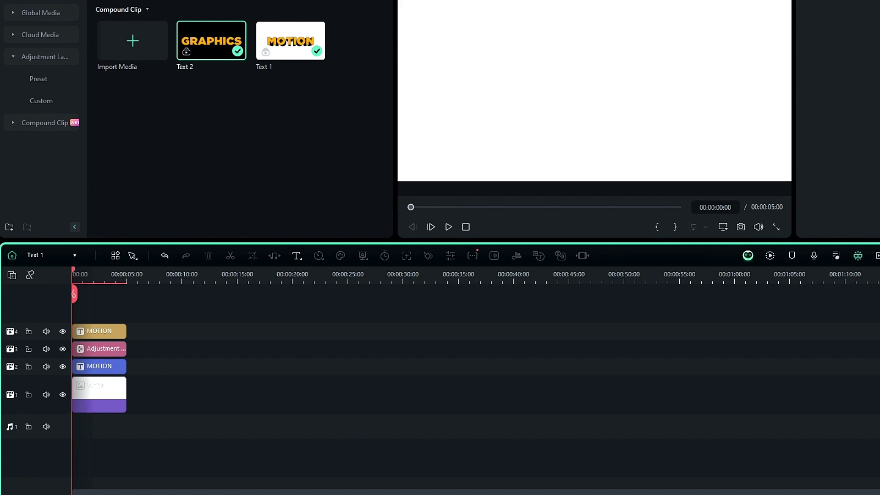
pyautogui.click(877, 255)
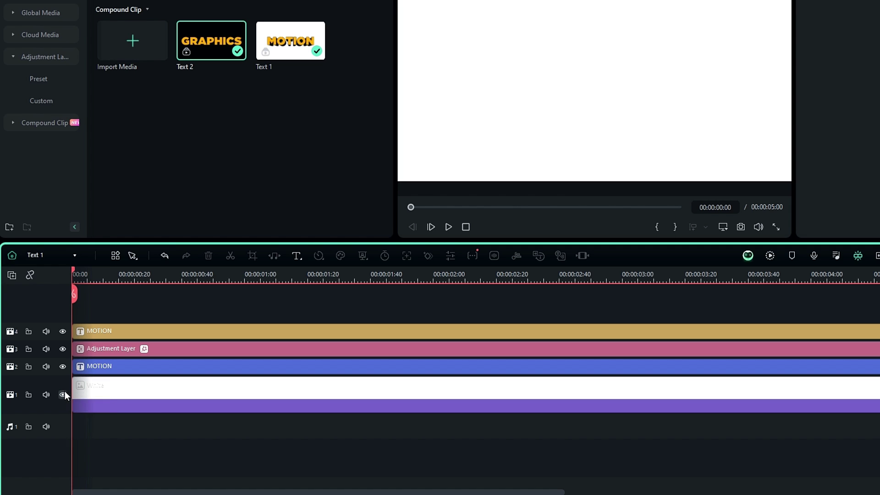
pyautogui.click(62, 395)
pyautogui.click(68, 257)
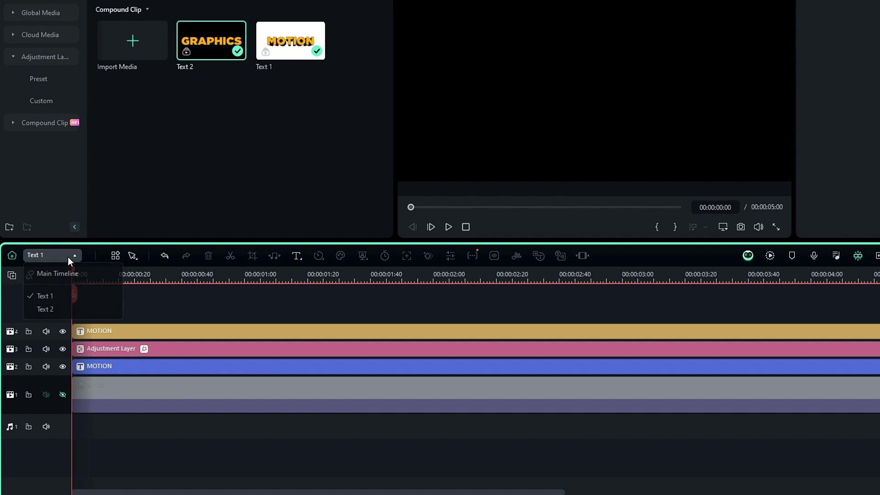
pyautogui.click(60, 274)
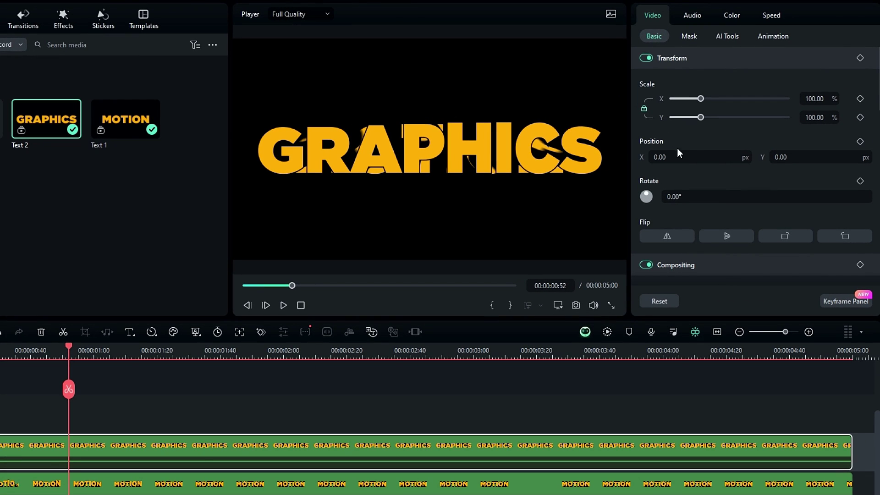
# Step: Set the vertical position of the Text 2 compound clip to -149 px
pyautogui.click(847, 143)
pyautogui.write('149')
pyautogui.press('Return')
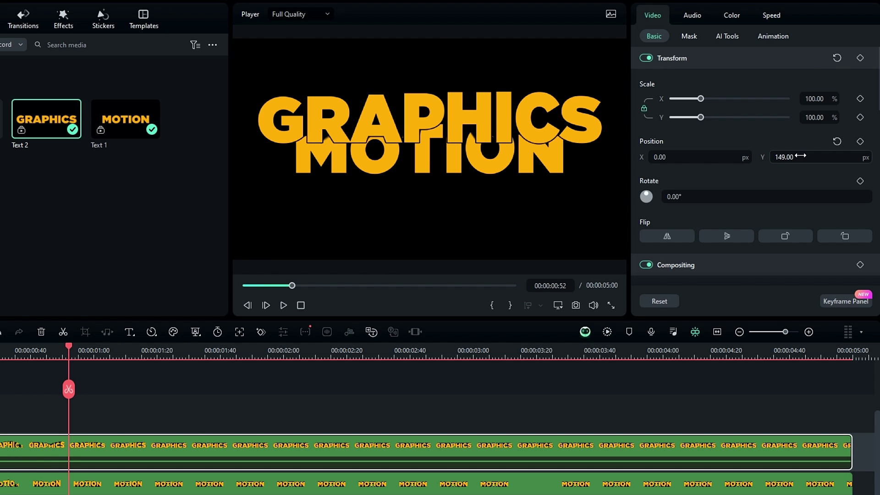
pyautogui.write('-')
pyautogui.press('Return')
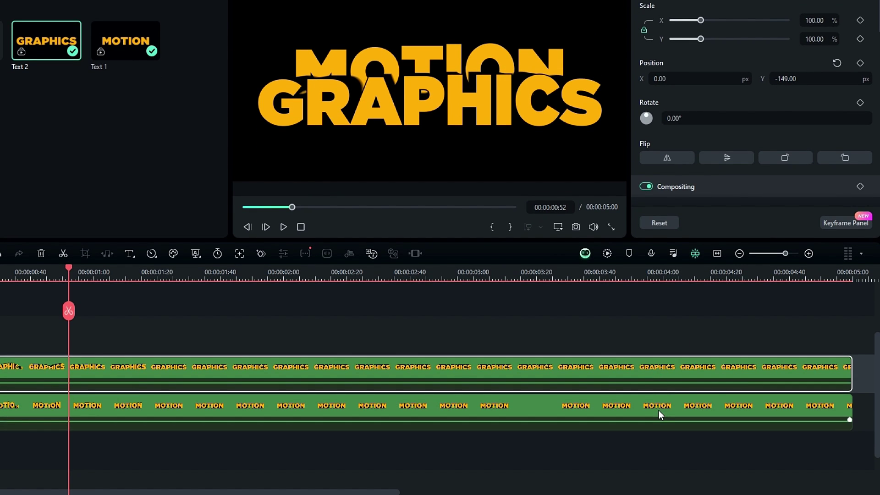
# Step: Set the vertical position of the Text 1 compound clip to 139 px
pyautogui.click(659, 488)
pyautogui.click(807, 89)
pyautogui.write('1399')
pyautogui.press('Return')
pyautogui.click(807, 156)
pyautogui.write('139')
pyautogui.press('Return')
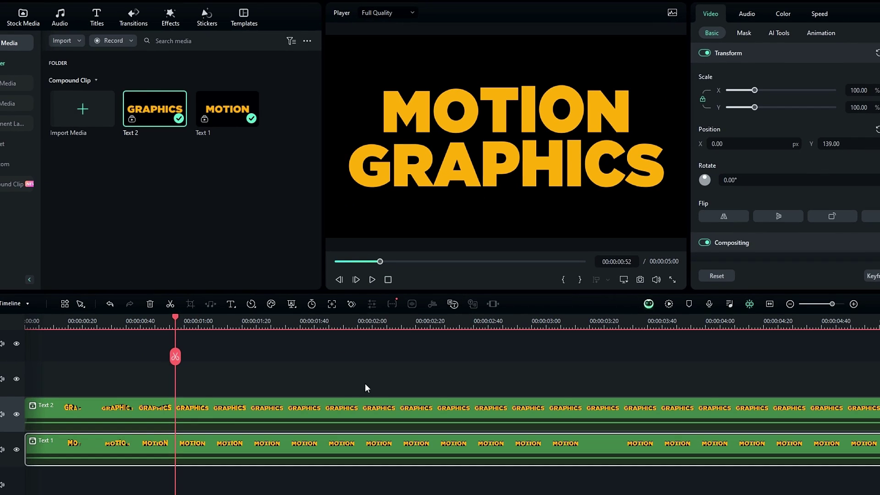
# Step: Move both compound clips up one track and place the downloaded Yellow Cream solid beneath them as the background
pyautogui.moveTo(362, 383); pyautogui.dragTo(261, 428)
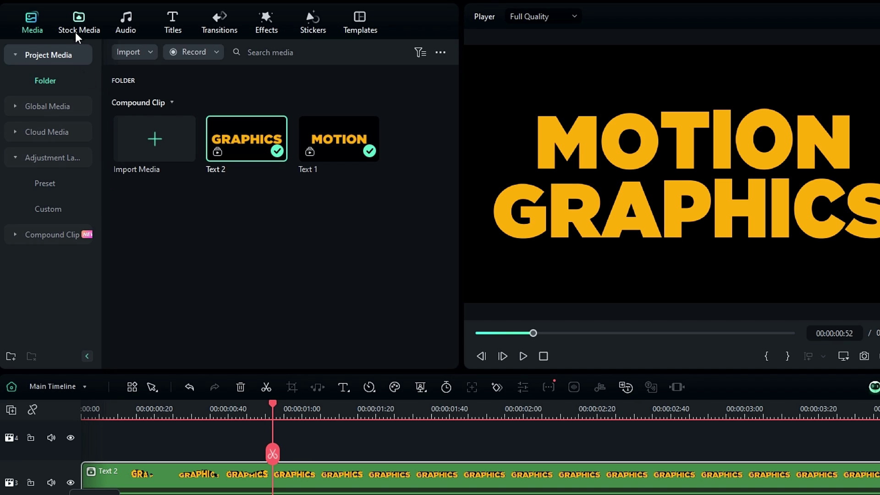
pyautogui.click(75, 29)
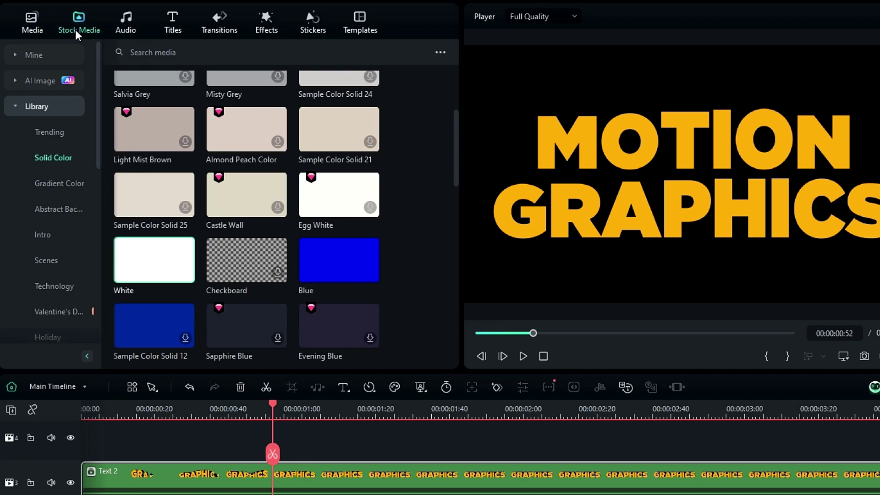
pyautogui.scroll(-5, 215, 142)
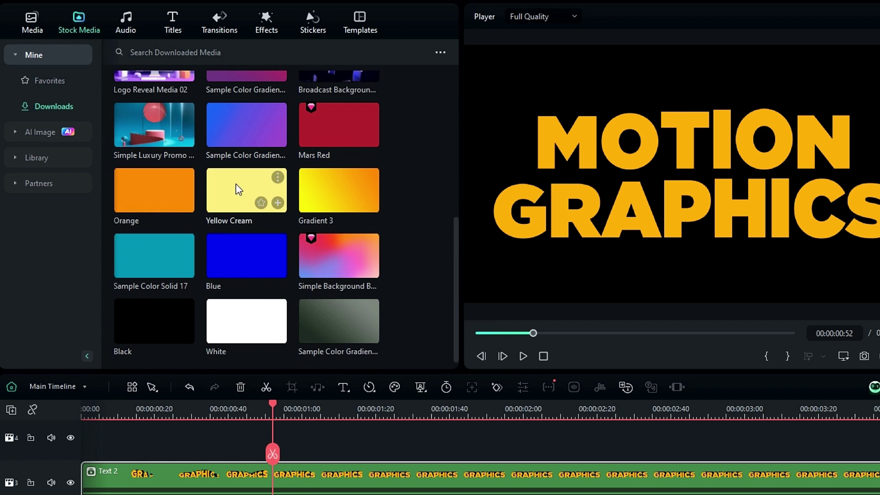
pyautogui.moveTo(232, 197); pyautogui.dragTo(65, 494)
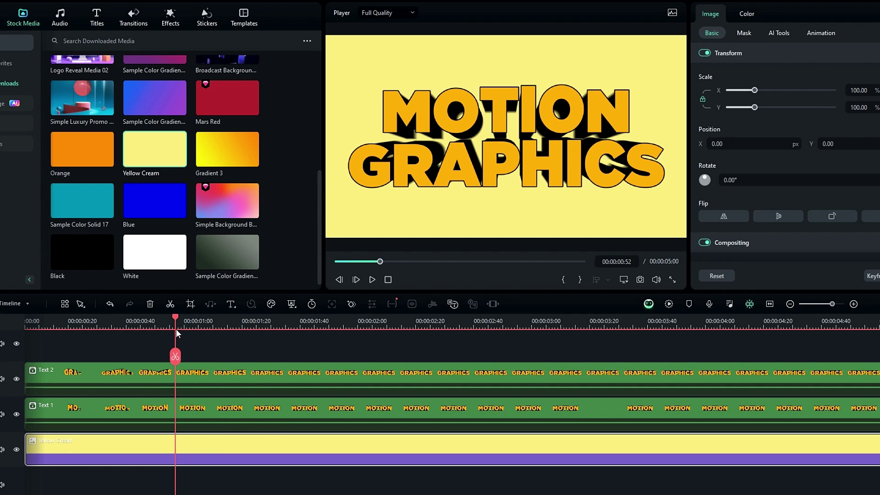
# Step: Shift the Text 2 clip to start at 00:00:00:45 and trim its end to match the Text 1 clip
pyautogui.moveTo(177, 323); pyautogui.dragTo(155, 323)
pyautogui.moveTo(40, 376); pyautogui.dragTo(129, 375)
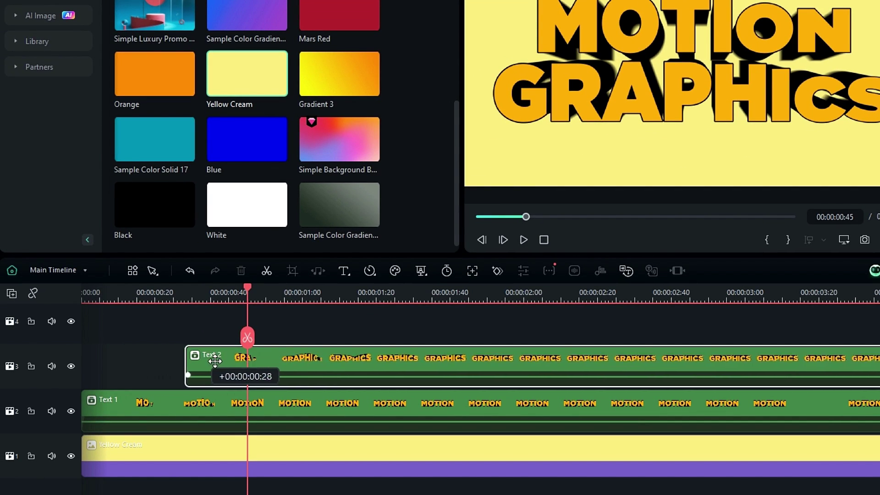
pyautogui.moveTo(215, 361); pyautogui.dragTo(275, 361)
pyautogui.hscroll(3, 465, 356)
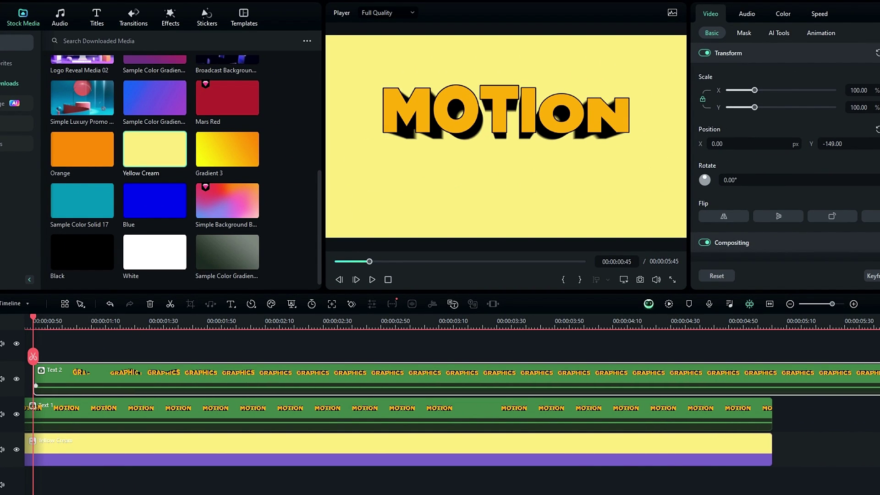
pyautogui.moveTo(878, 379); pyautogui.dragTo(772, 378)
pyautogui.hscroll(-3, 505, 383)
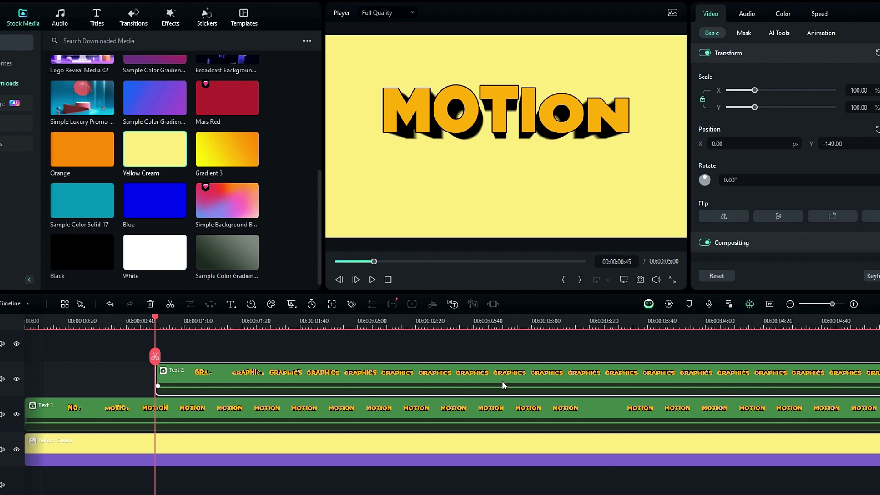
# Step: Play the complete text animation from the start of the timeline
pyautogui.click(25, 323)
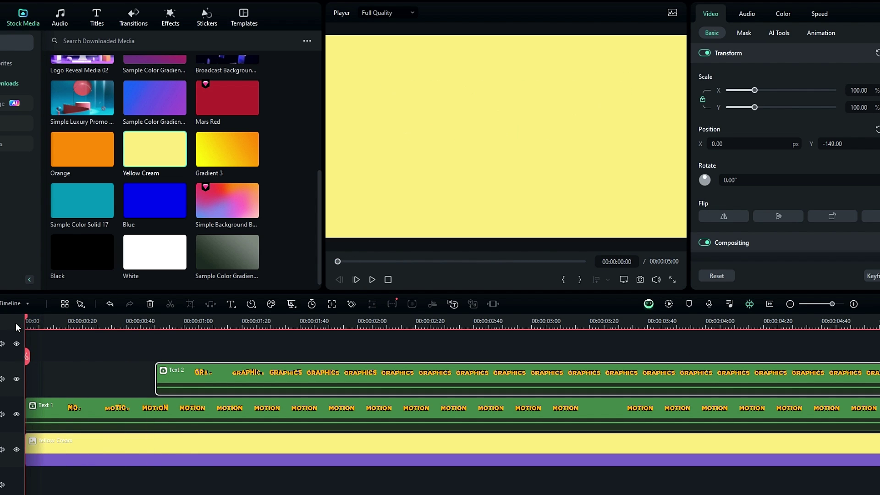
pyautogui.press('space')
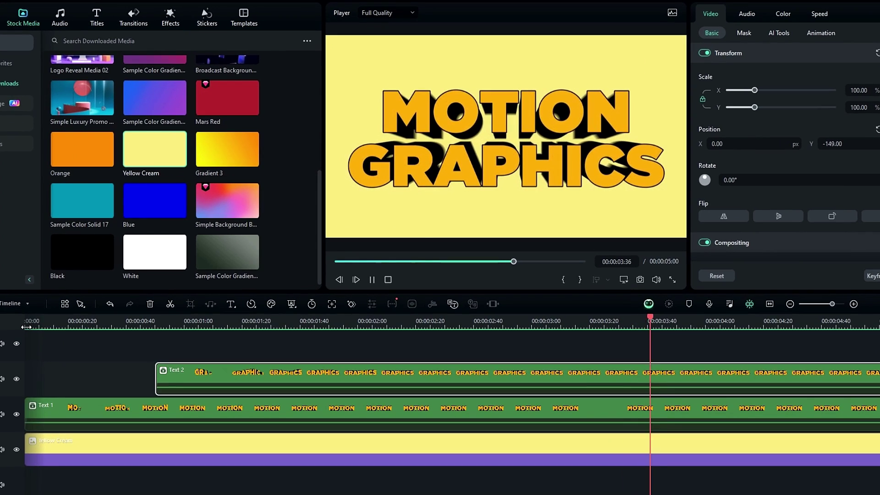
pyautogui.click(64, 313)
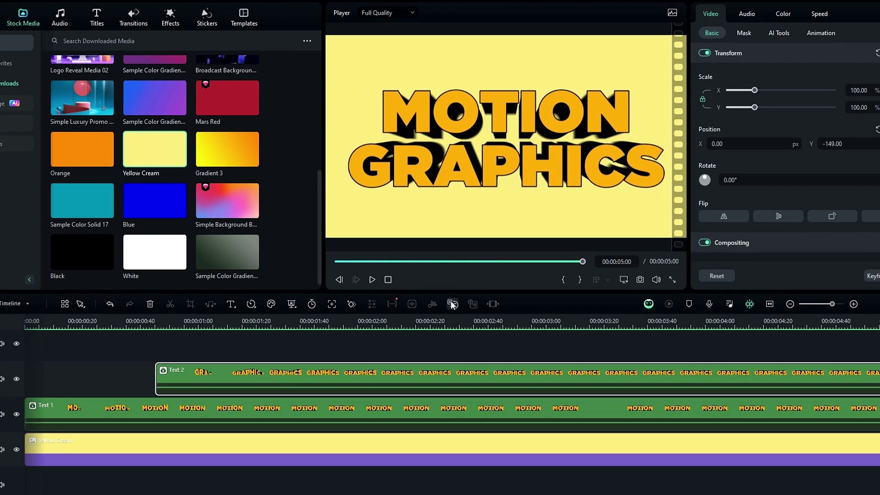
# Step: Move the playhead to 00:00:02:40 and place the White solid at the timeline start on the track above Text 2
pyautogui.scroll(1, 352, 449)
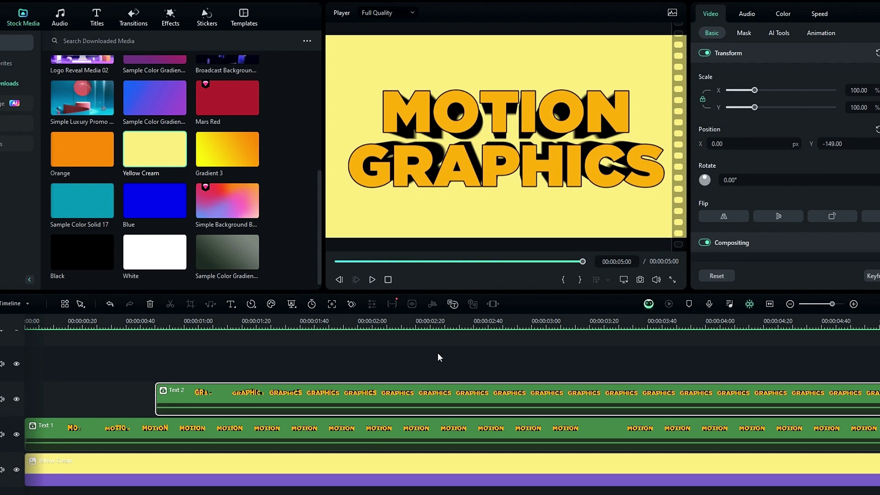
pyautogui.click(489, 324)
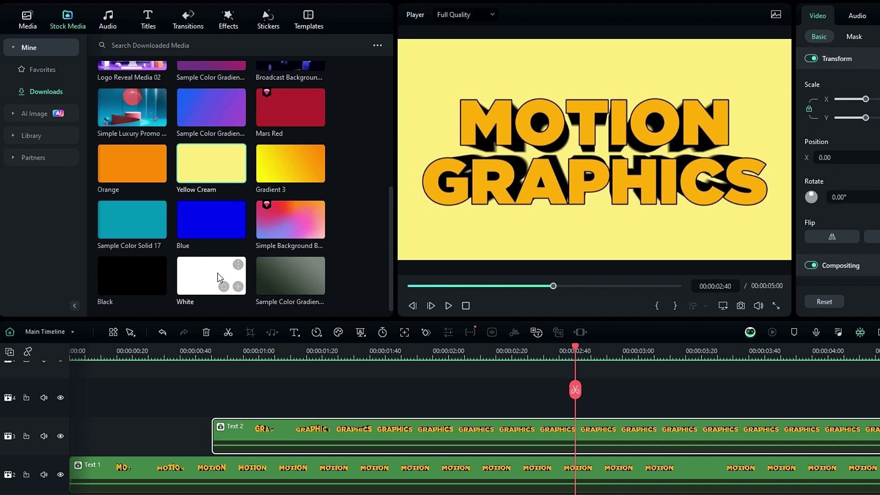
pyautogui.moveTo(211, 275); pyautogui.dragTo(106, 389)
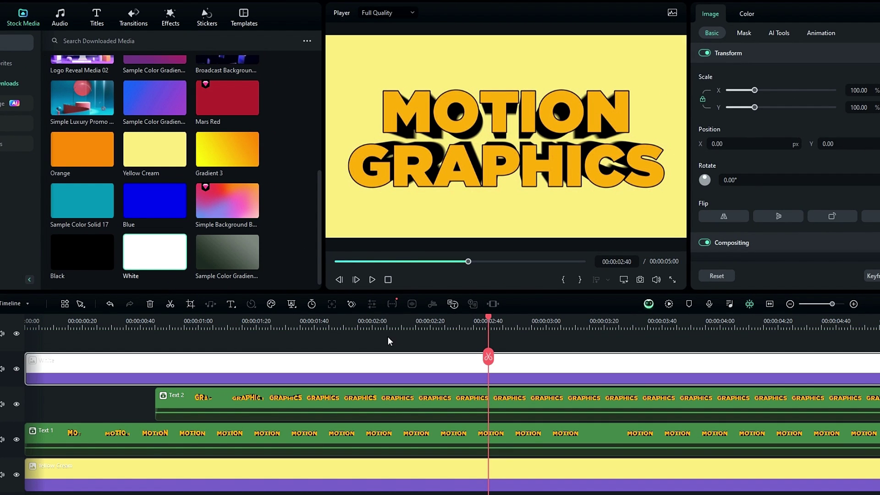
# Step: Split the White clip at 00:00:02:35 and delete the part before the cut
pyautogui.moveTo(486, 316)
pyautogui.mouseDown()
pyautogui.moveTo(514, 321)
pyautogui.moveTo(473, 321)
pyautogui.moveTo(520, 316)
pyautogui.moveTo(490, 326)
pyautogui.mouseUp()
pyautogui.click(474, 357)
pyautogui.click(454, 362)
pyautogui.press('Delete')
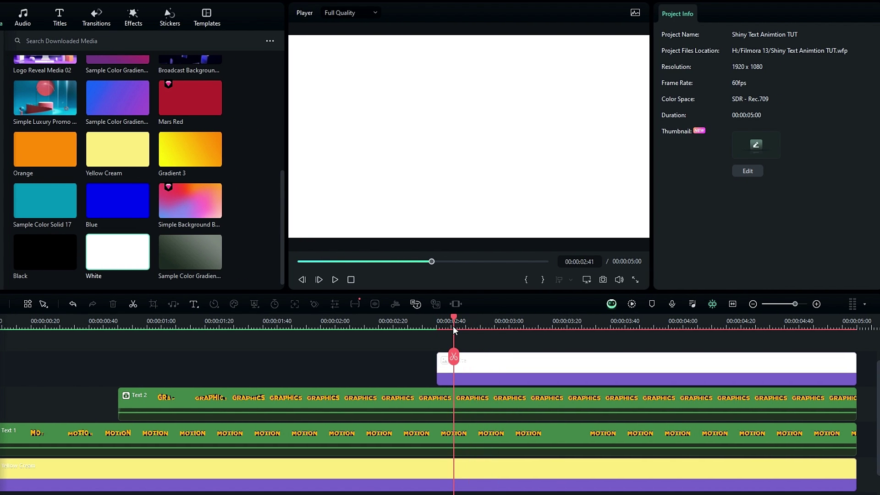
# Step: Apply a double-line mask to the White clip, rotated -16° with a width of 12%
pyautogui.click(472, 366)
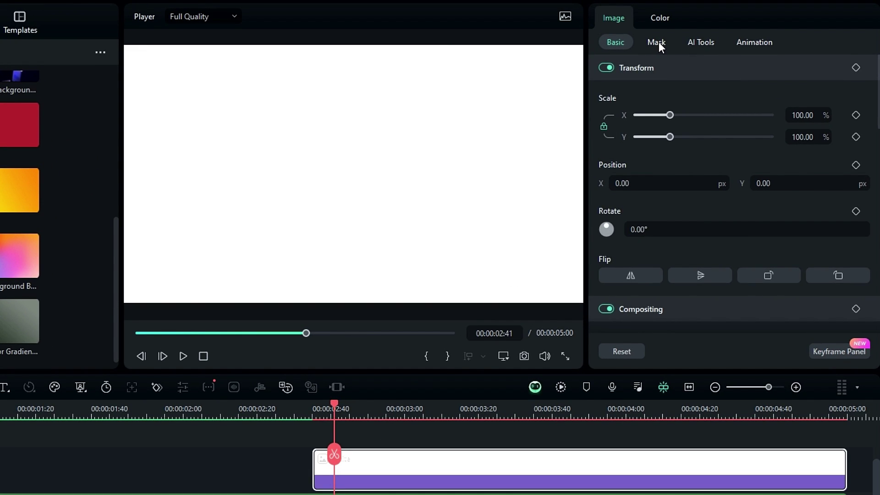
pyautogui.click(658, 42)
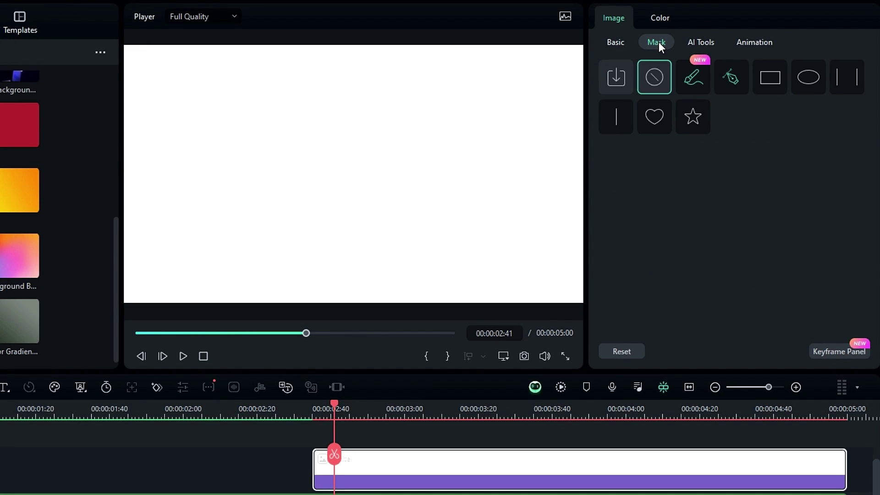
pyautogui.click(840, 87)
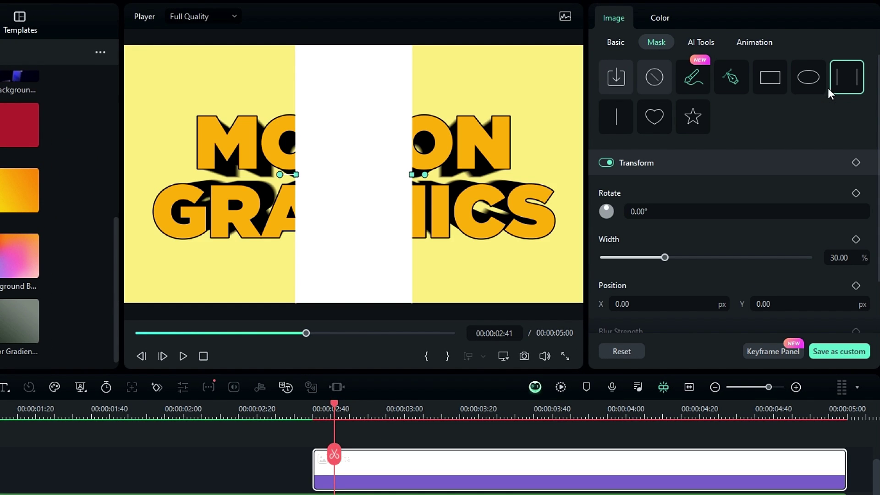
pyautogui.click(680, 208)
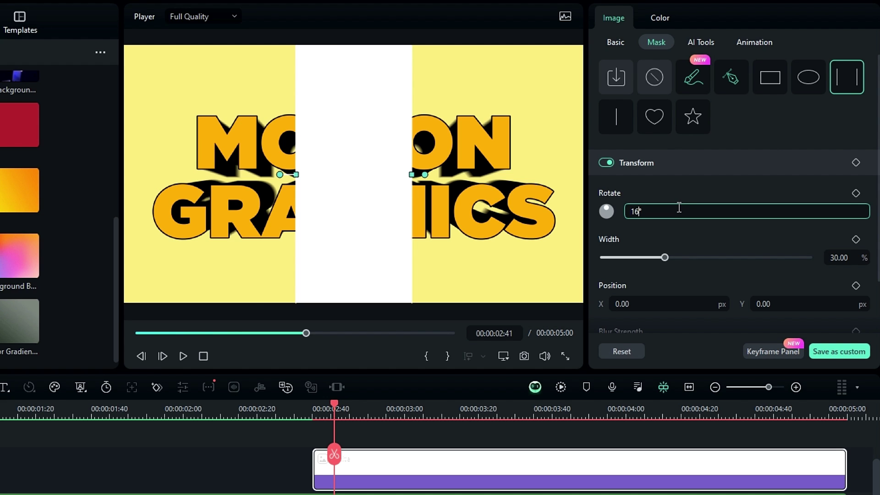
pyautogui.press('Return')
pyautogui.write('-')
pyautogui.press('Return')
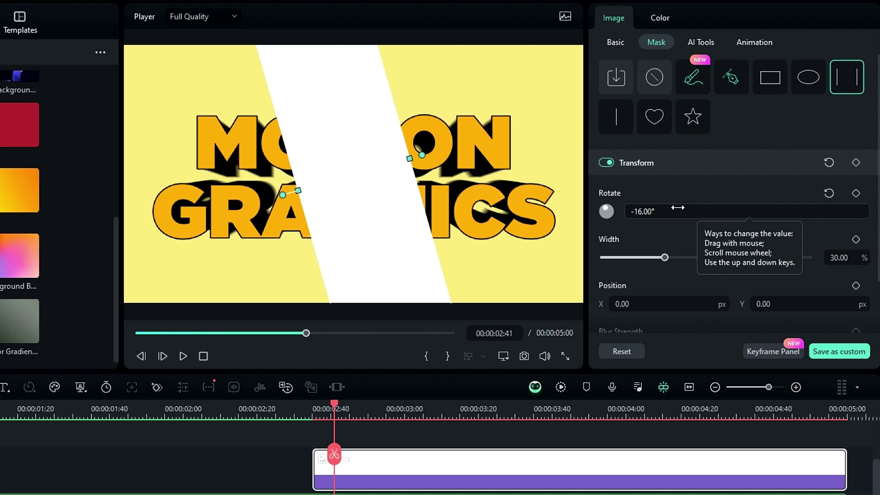
pyautogui.moveTo(665, 257); pyautogui.dragTo(630, 263)
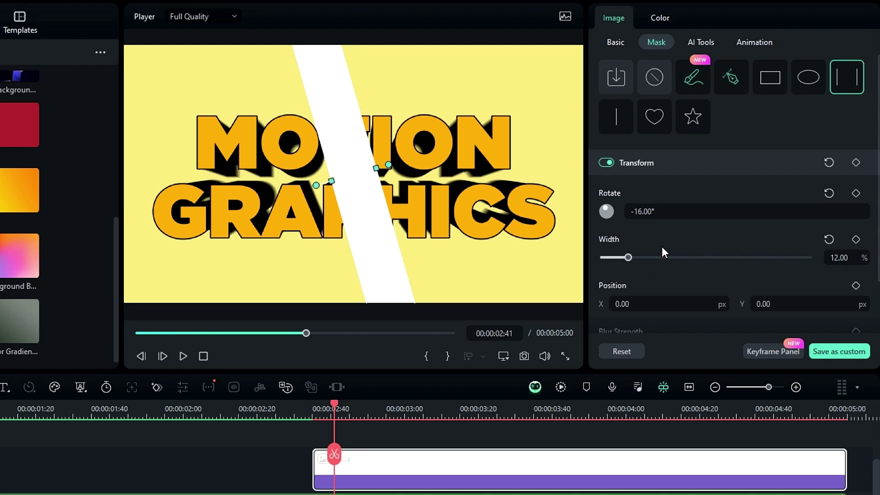
# Step: Set the White clip's blend mode to Overlay
pyautogui.click(620, 45)
pyautogui.scroll(-4, 693, 253)
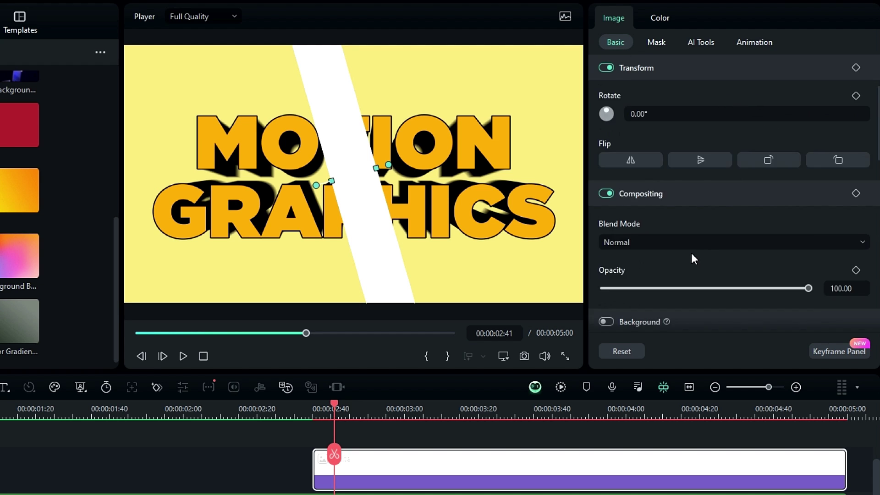
pyautogui.scroll(-5, 662, 270)
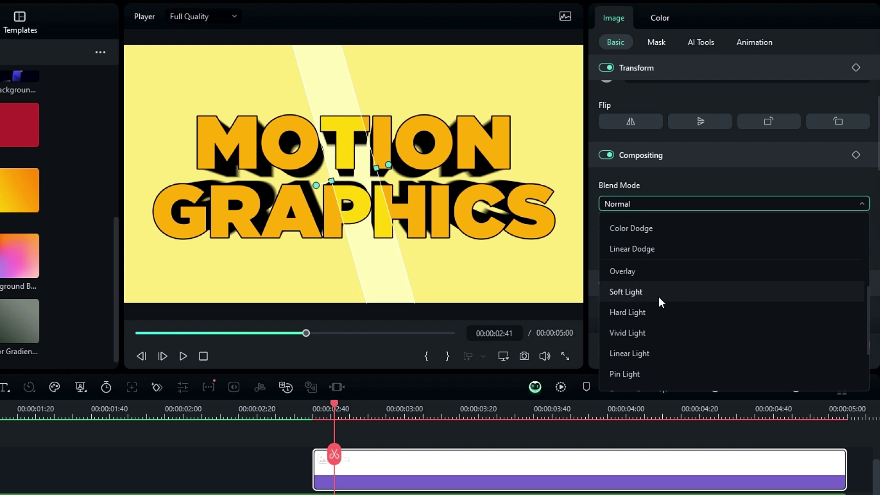
pyautogui.click(654, 271)
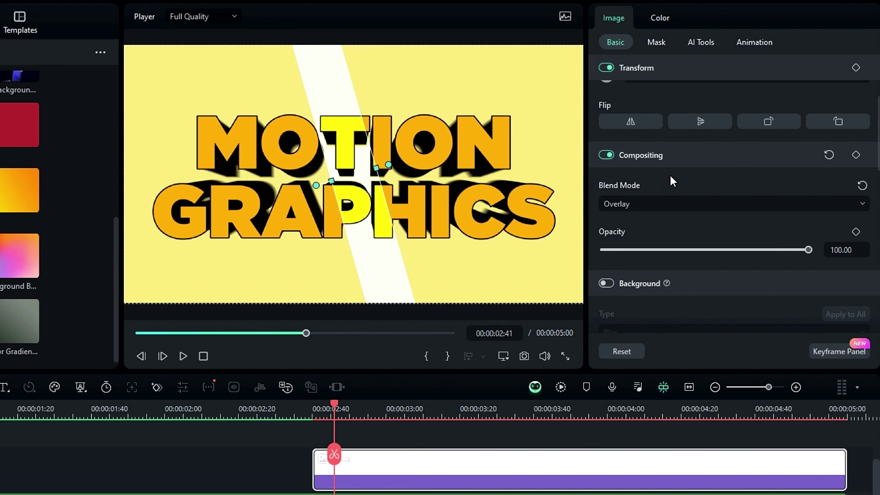
# Step: Set the White clip's X position to -1008 px and add a position keyframe at the clip's start, 00:00:02:35
pyautogui.scroll(4, 747, 180)
pyautogui.moveTo(652, 186); pyautogui.dragTo(422, 186)
pyautogui.click(410, 351)
pyautogui.press('Left')
pyautogui.press('Left')
pyautogui.press('Left')
pyautogui.press('Left')
pyautogui.press('Left')
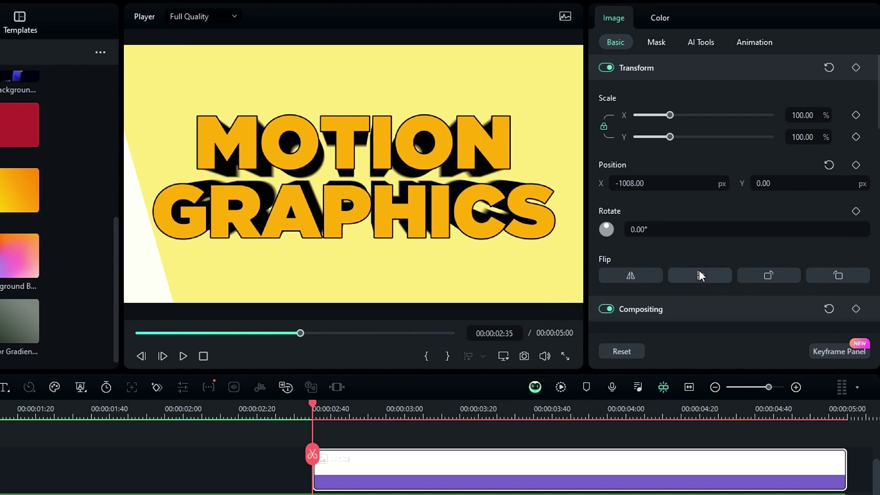
pyautogui.click(857, 165)
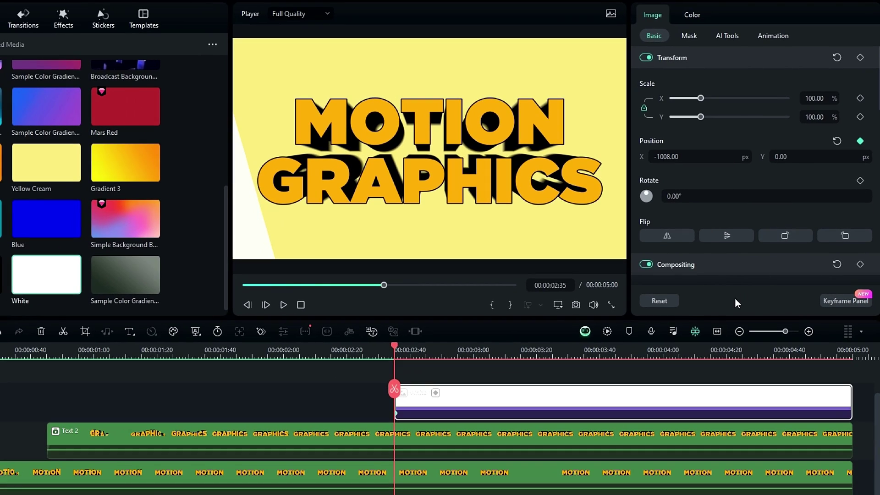
# Step: Keyframe the White clip's X position to 932 px at 00:00:03:55
pyautogui.click(597, 412)
pyautogui.moveTo(637, 352); pyautogui.dragTo(645, 356)
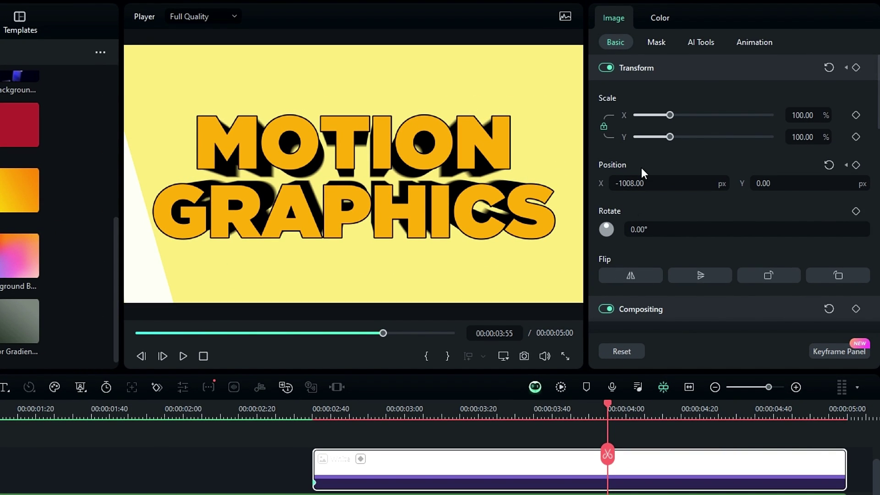
pyautogui.moveTo(642, 183); pyautogui.dragTo(752, 183)
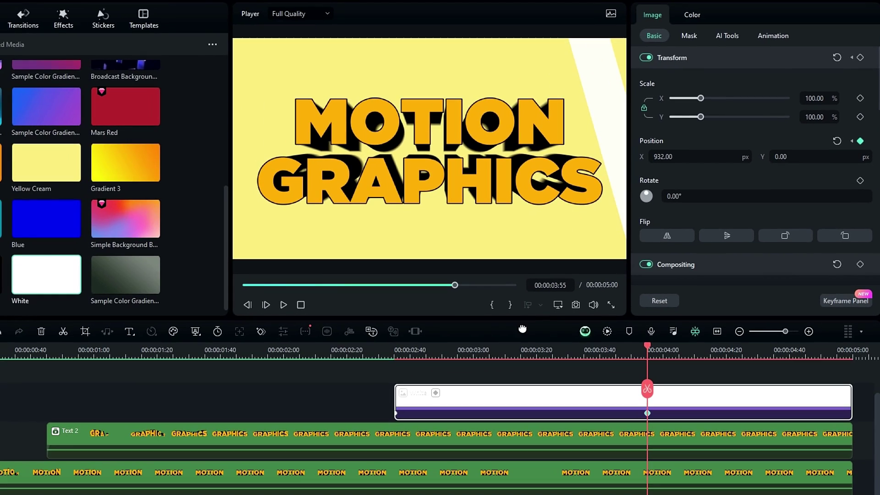
# Step: Show the White clip's keyframe graph and change its second position keyframe's interpolation to Curve
pyautogui.click(830, 299)
pyautogui.click(847, 155)
pyautogui.rightClick(849, 155)
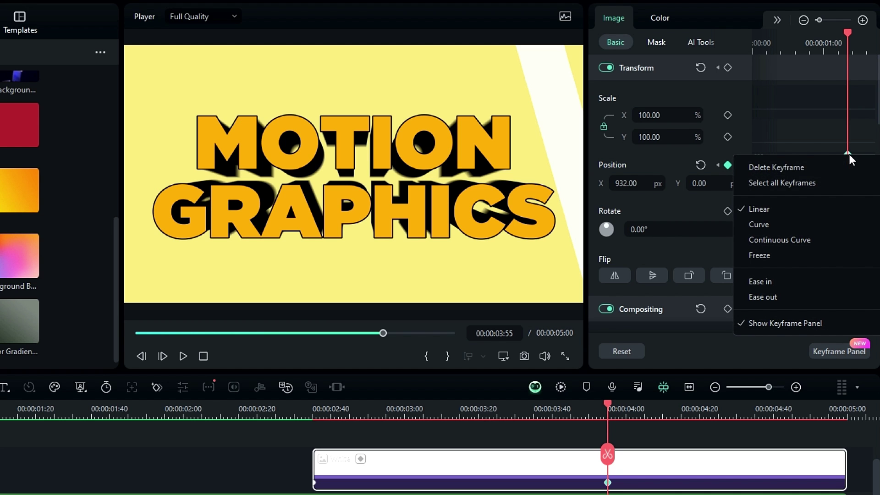
pyautogui.click(766, 224)
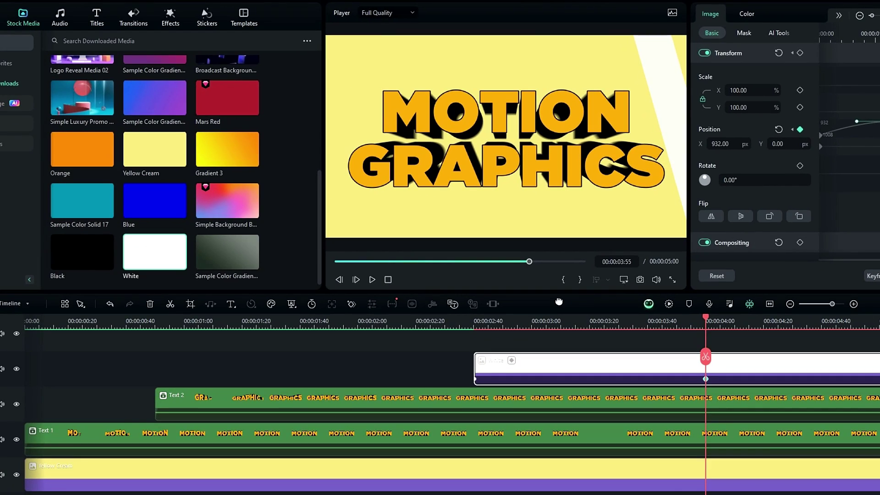
# Step: Play the animation from the timeline start and inspect the white shine at 00:00:02:58
pyautogui.moveTo(245, 413); pyautogui.dragTo(160, 413)
pyautogui.moveTo(334, 331); pyautogui.dragTo(27, 330)
pyautogui.press('space')
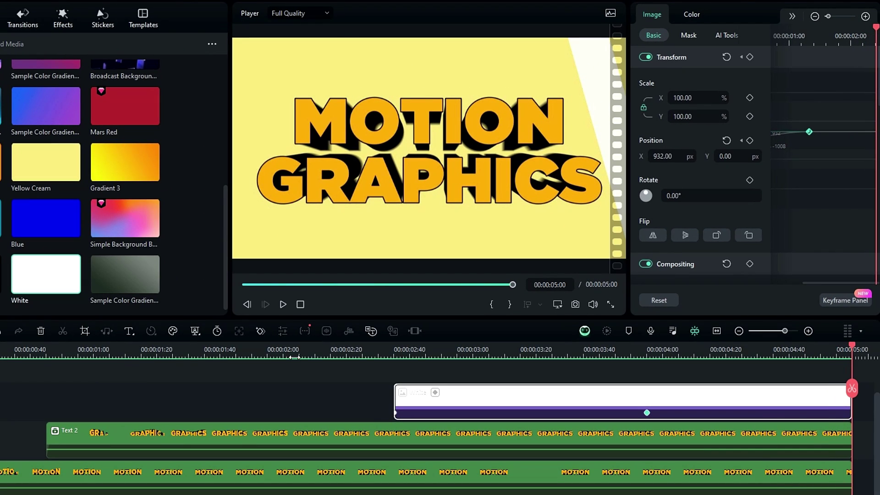
pyautogui.moveTo(492, 326); pyautogui.dragTo(568, 330)
pyautogui.moveTo(497, 360); pyautogui.dragTo(467, 365)
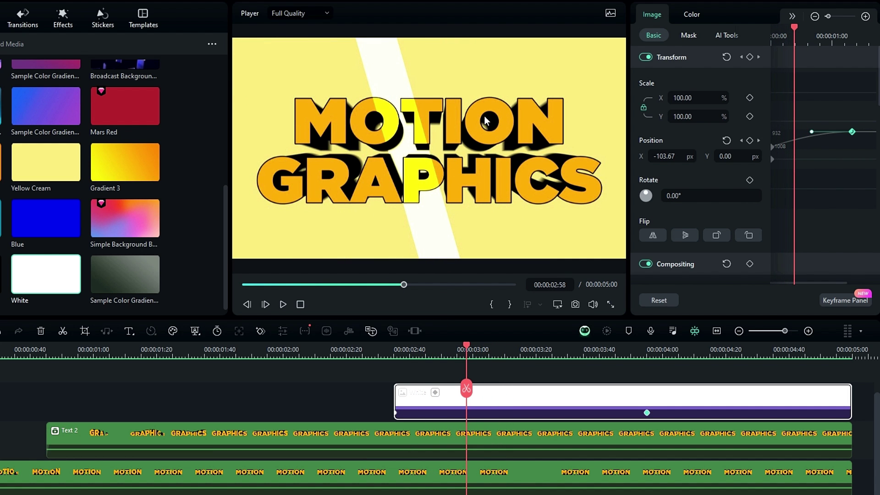
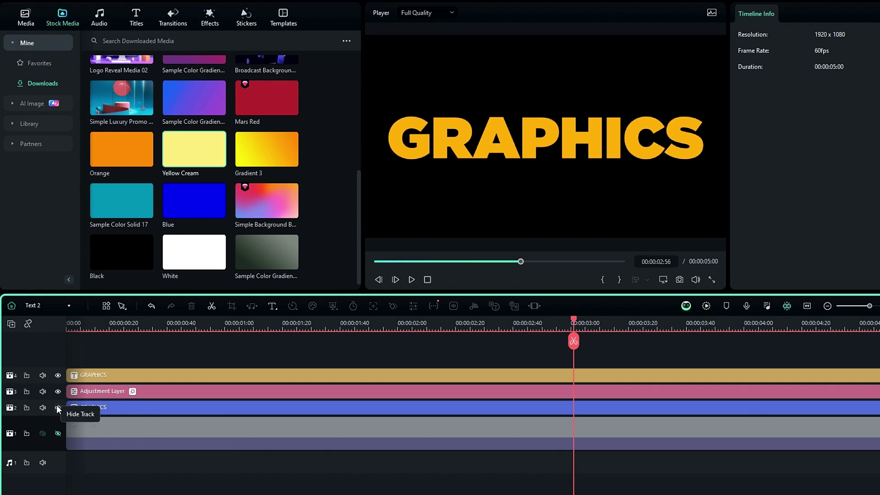
# Step: Hide the Adjustment Layer and lower GRAPHICS tracks inside the Text 2 compound clip and return to the Main Timeline
pyautogui.click(58, 408)
pyautogui.click(58, 392)
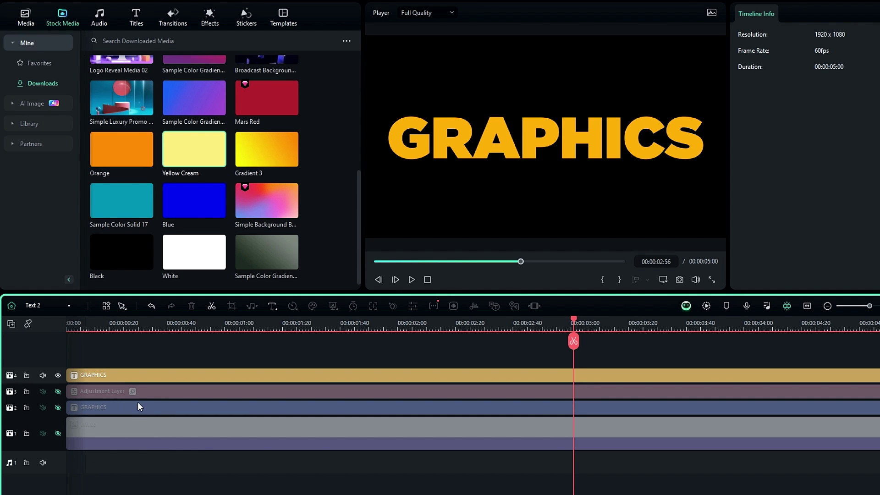
pyautogui.click(65, 306)
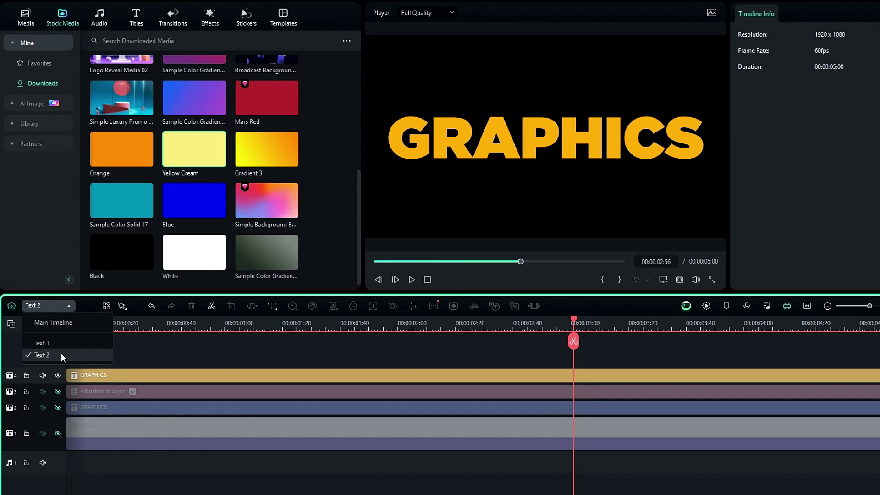
pyautogui.click(65, 323)
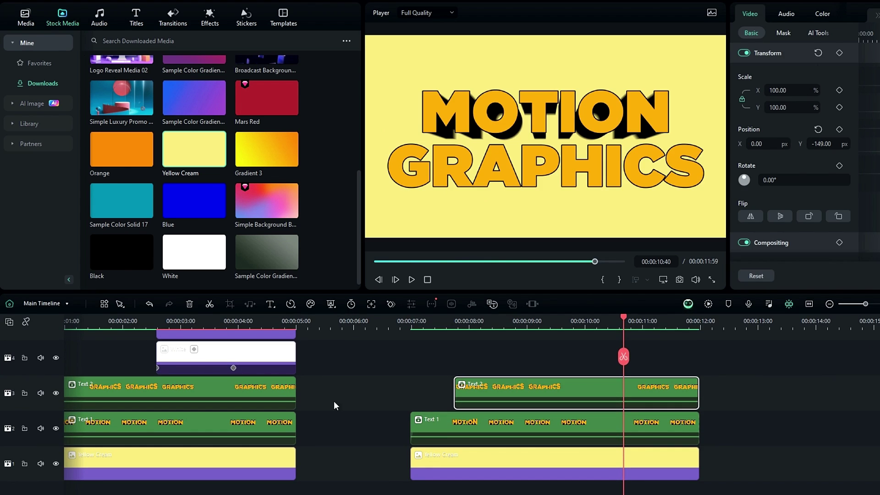
# Step: Hide the Adjustment Layer and lower MOTION tracks inside the Text 1 compound clip and return to the Main Timeline
pyautogui.doubleClick(448, 423)
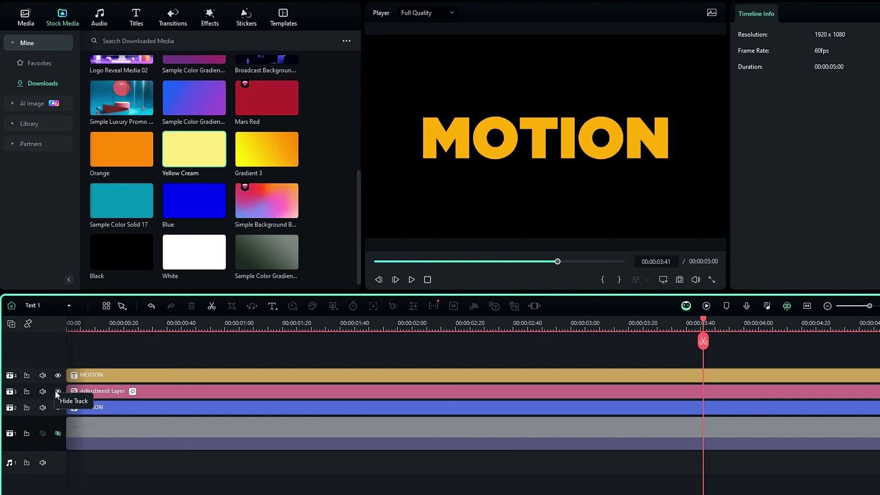
pyautogui.click(58, 391)
pyautogui.click(58, 407)
pyautogui.click(53, 306)
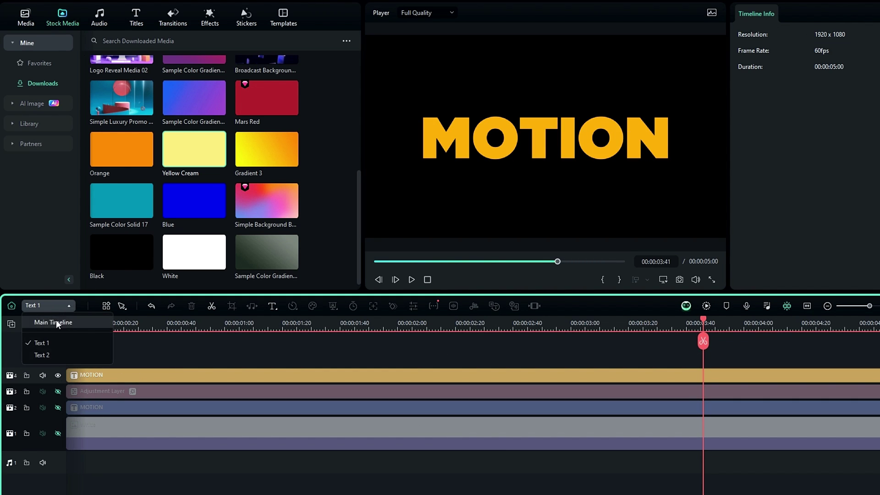
pyautogui.click(56, 322)
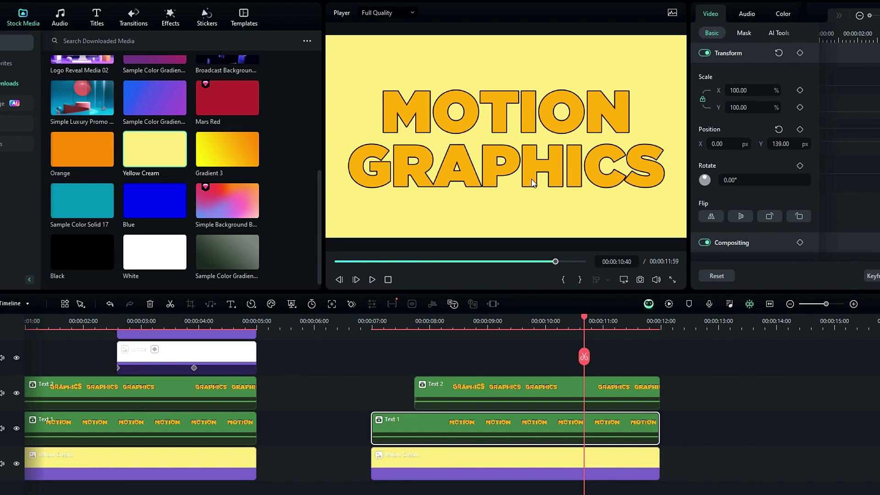
# Step: Delete the Yellow Cream clip beneath the duplicated text clips and save a PNG snapshot of the frame
pyautogui.click(384, 455)
pyautogui.press('Delete')
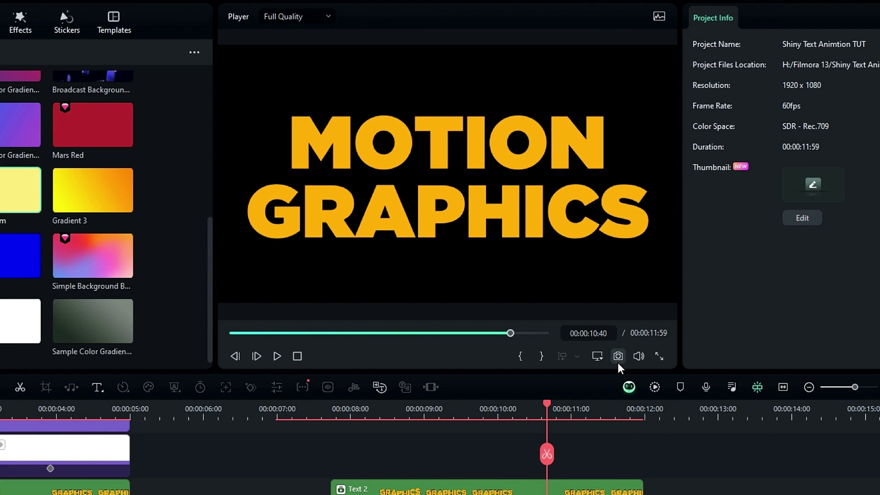
pyautogui.click(618, 360)
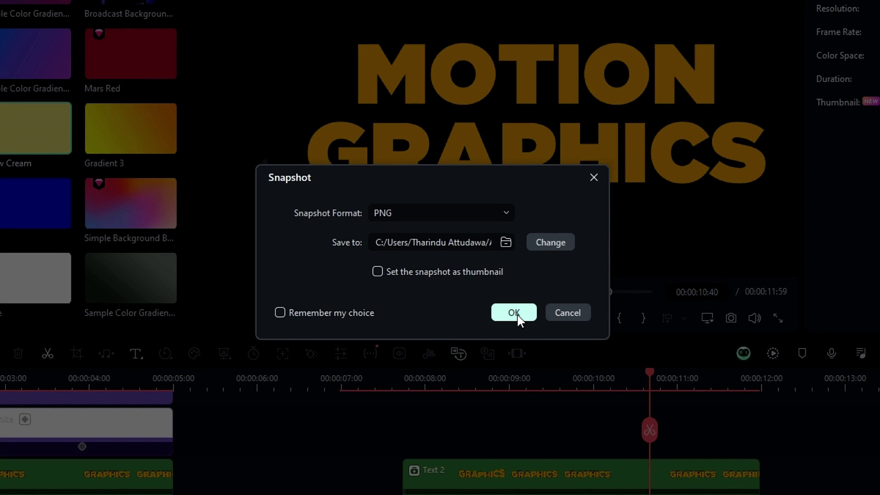
pyautogui.click(514, 313)
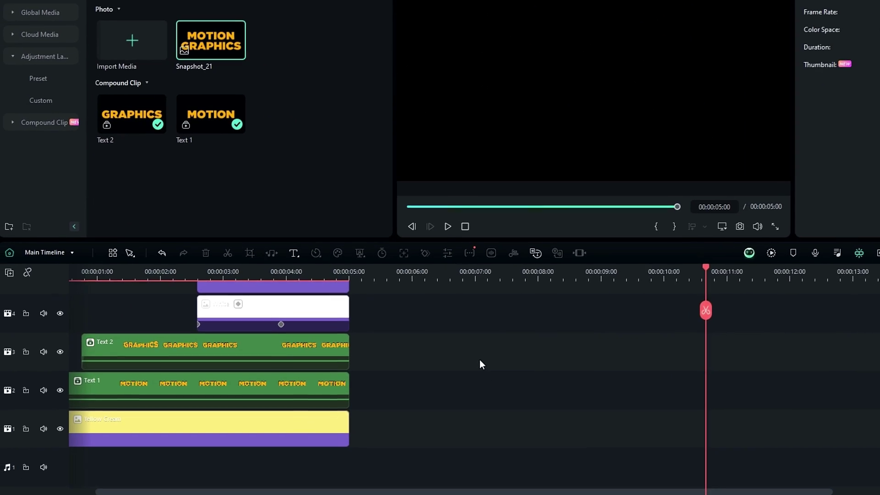
# Step: Make the hidden Adjustment Layer and lower GRAPHICS tracks visible again inside the Text 2 compound clip
pyautogui.hscroll(-2, 480, 361)
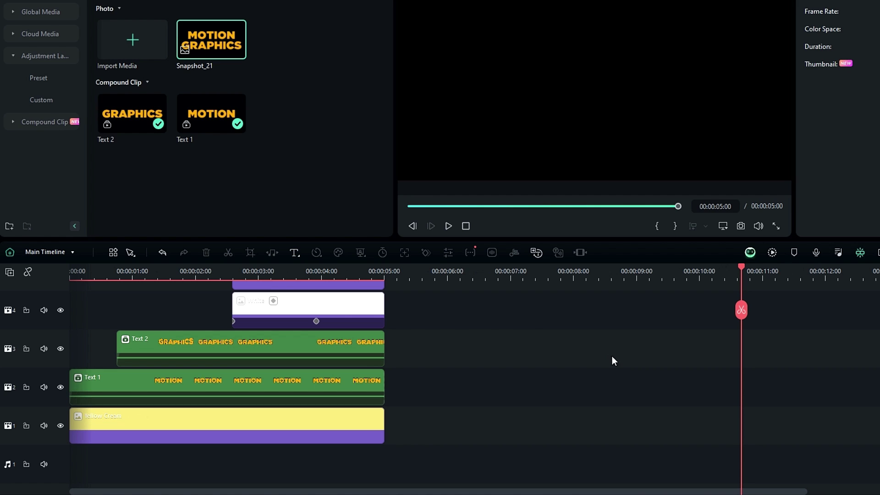
pyautogui.click(309, 276)
pyautogui.click(359, 356)
pyautogui.doubleClick(359, 355)
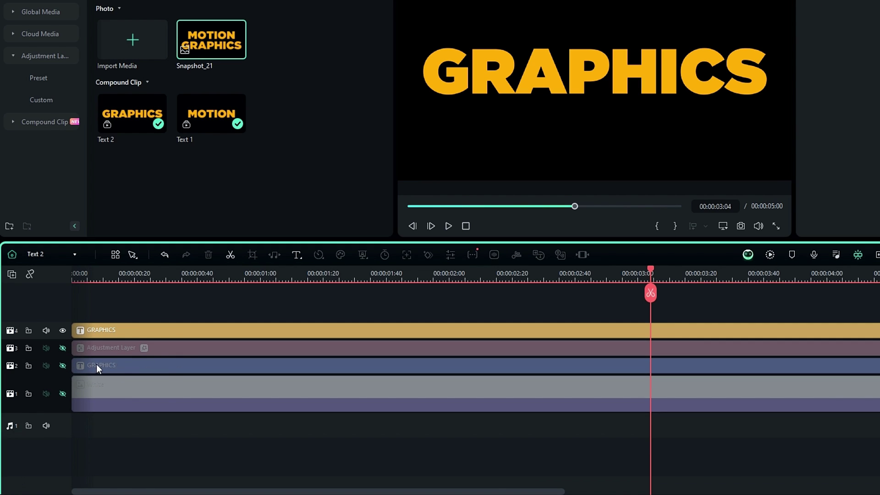
pyautogui.click(62, 349)
pyautogui.click(60, 366)
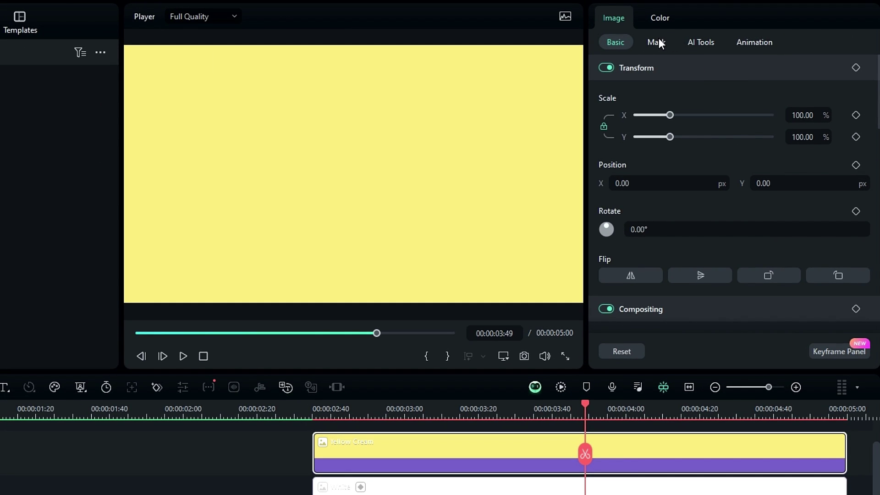
# Step: Import Snapshot_21.PNG as a custom mask for the upper Yellow Cream clip, keeping the name My Mask 1
pyautogui.click(659, 39)
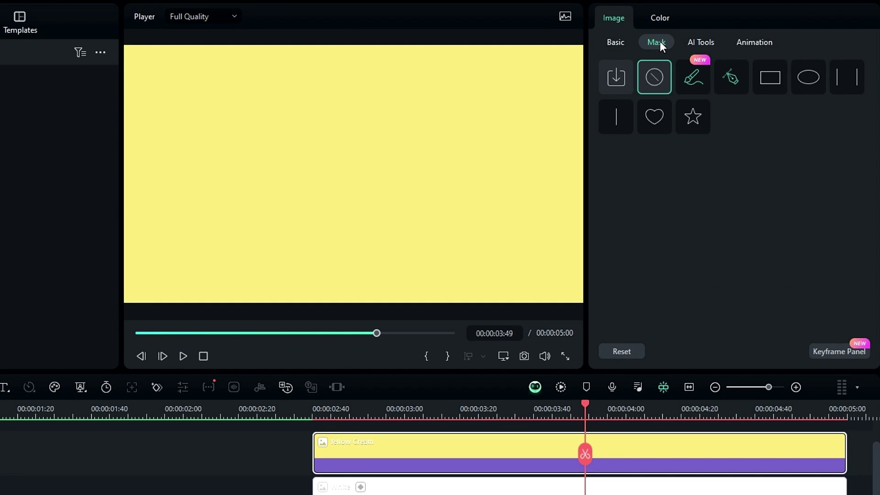
pyautogui.click(615, 74)
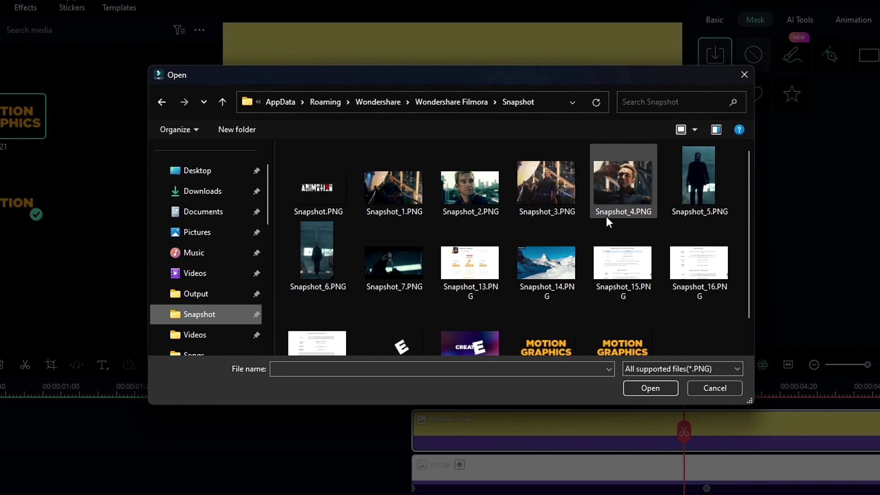
pyautogui.scroll(-1, 606, 217)
pyautogui.click(645, 308)
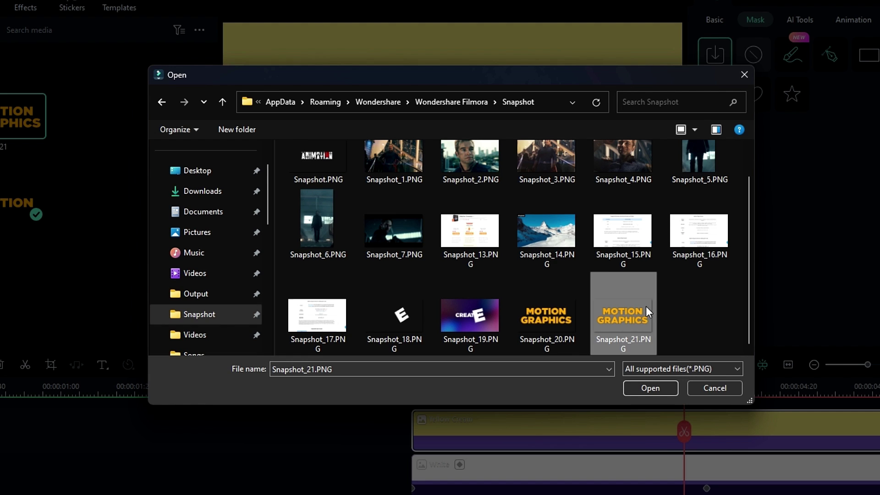
pyautogui.click(661, 385)
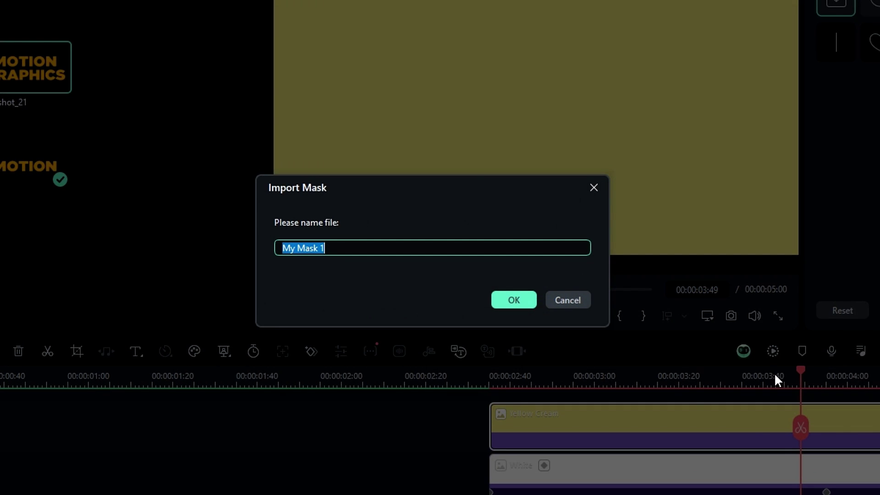
pyautogui.click(512, 303)
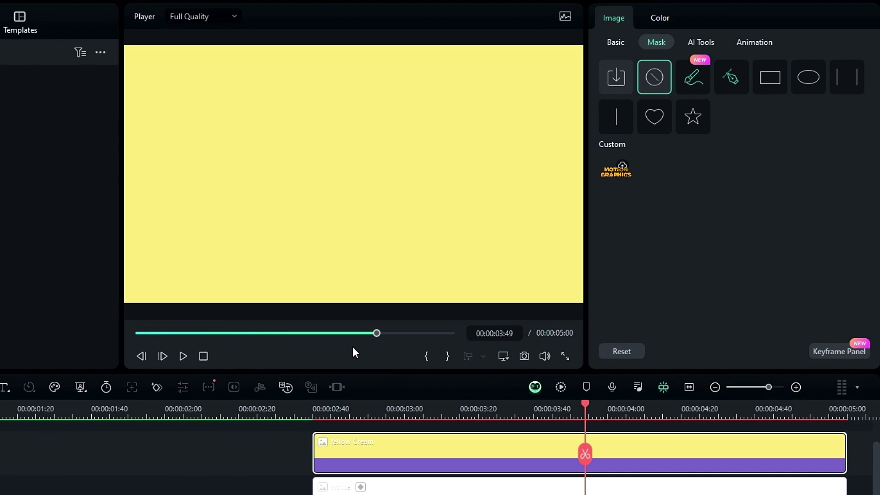
# Step: Apply the imported MOTION GRAPHICS mask to the upper Yellow Cream clip, invert it, and preview the shine around 00:00:02:58
pyautogui.click(619, 174)
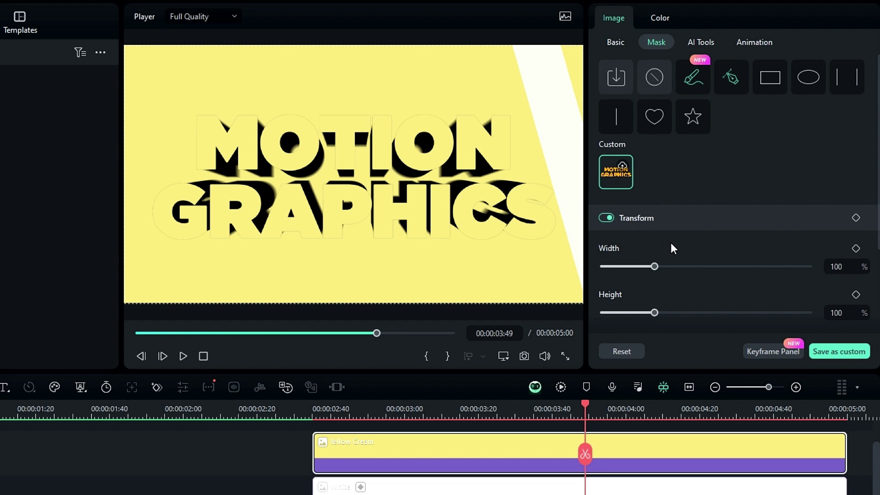
pyautogui.scroll(-3, 673, 248)
pyautogui.click(861, 315)
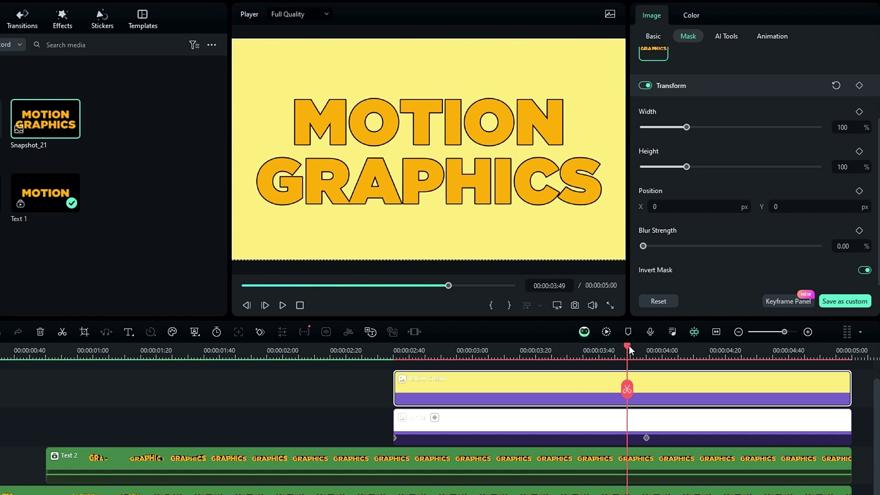
pyautogui.moveTo(629, 345); pyautogui.dragTo(465, 360)
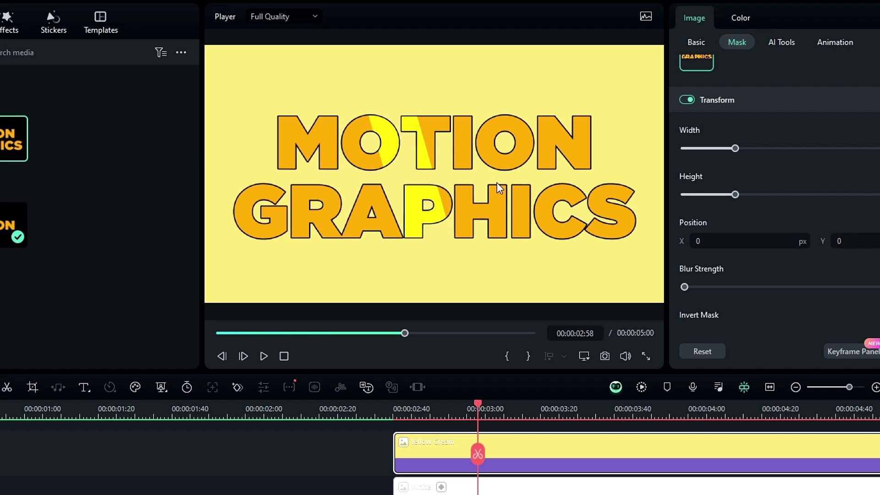
# Step: Set the blend mode of the masked Yellow Cream clip to Darken
pyautogui.click(615, 41)
pyautogui.click(625, 161)
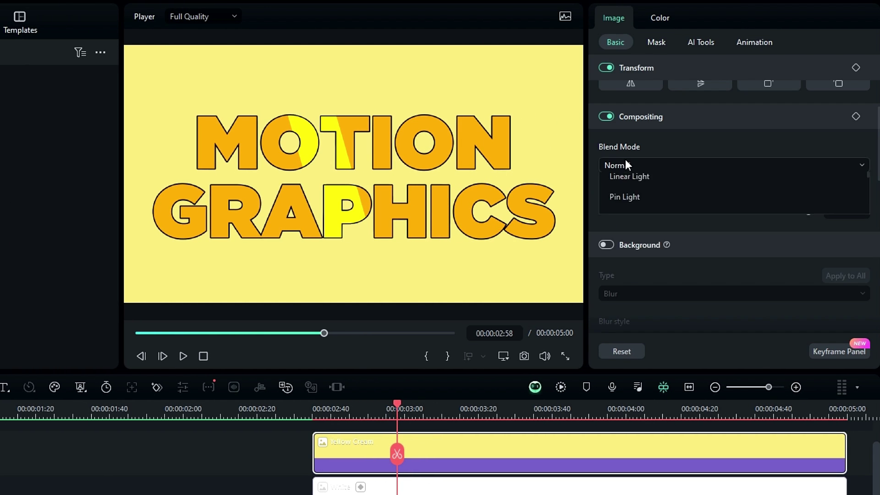
pyautogui.click(624, 211)
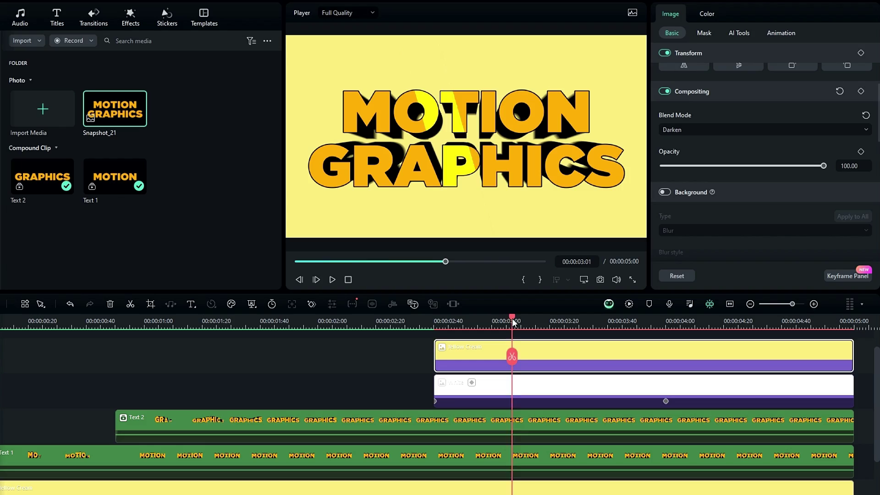
# Step: Play the text animation from the start of the timeline to review the letters, shadows and shine
pyautogui.moveTo(514, 322); pyautogui.dragTo(14, 341)
pyautogui.press('space')
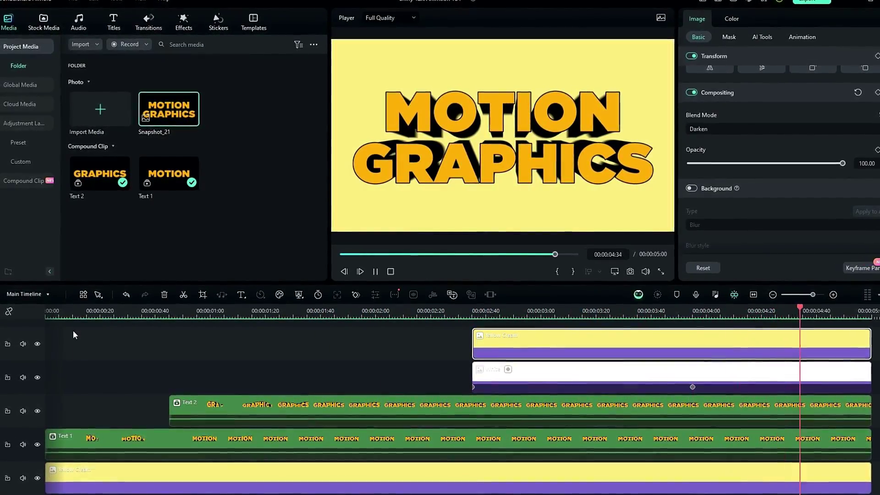
pyautogui.press('space')
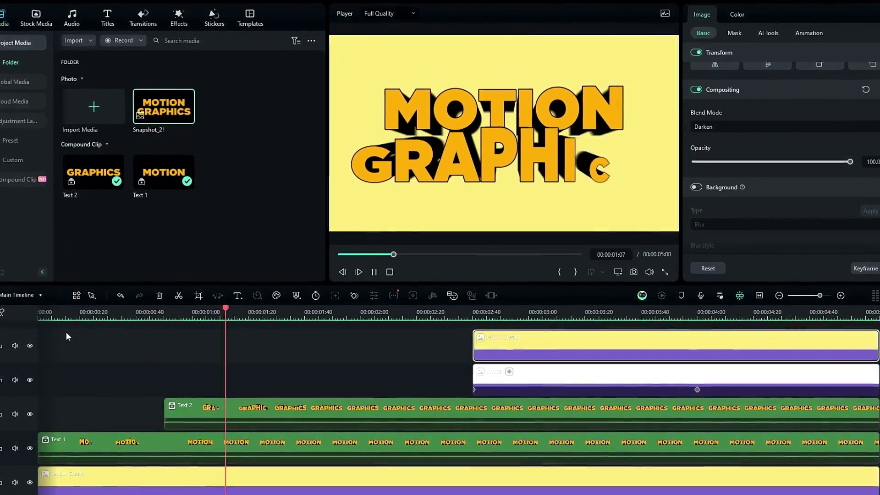